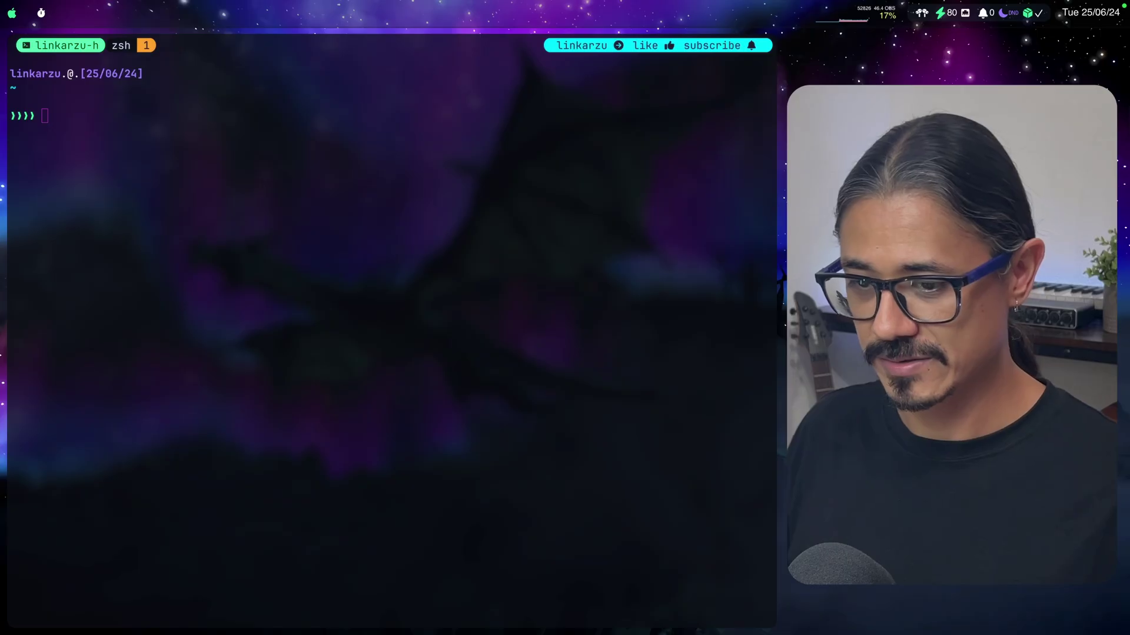
# In Vivaldi, scroll Apple's macOS Tahoe 26 page to the footer and back up to 'And so much more.'
pyautogui.press('super+Tab')
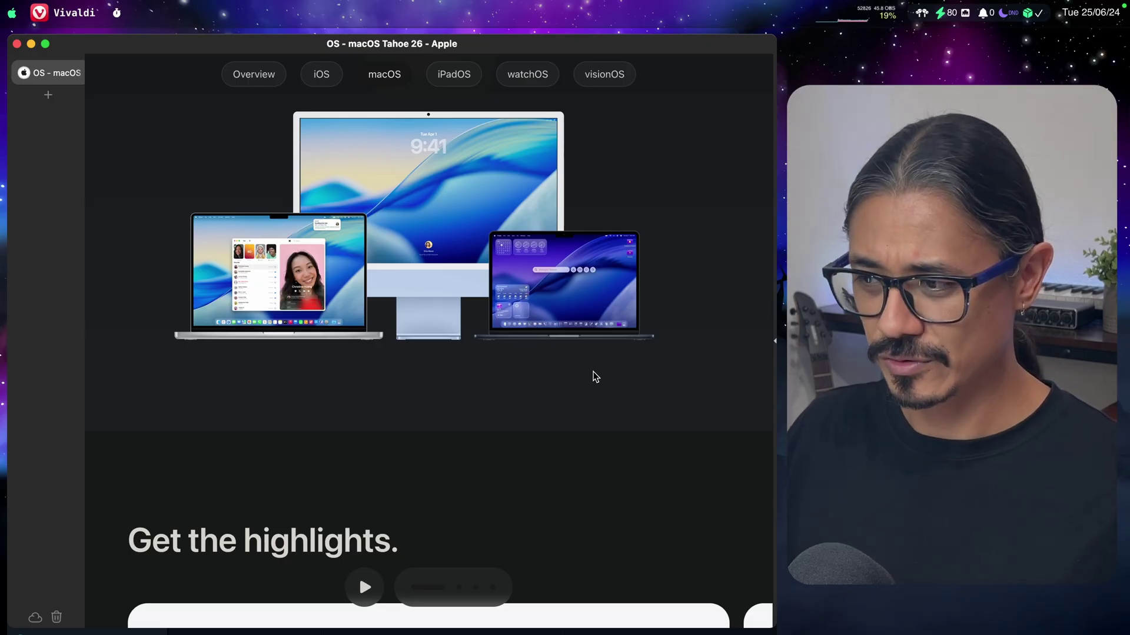
pyautogui.scroll(-15, 596, 376)
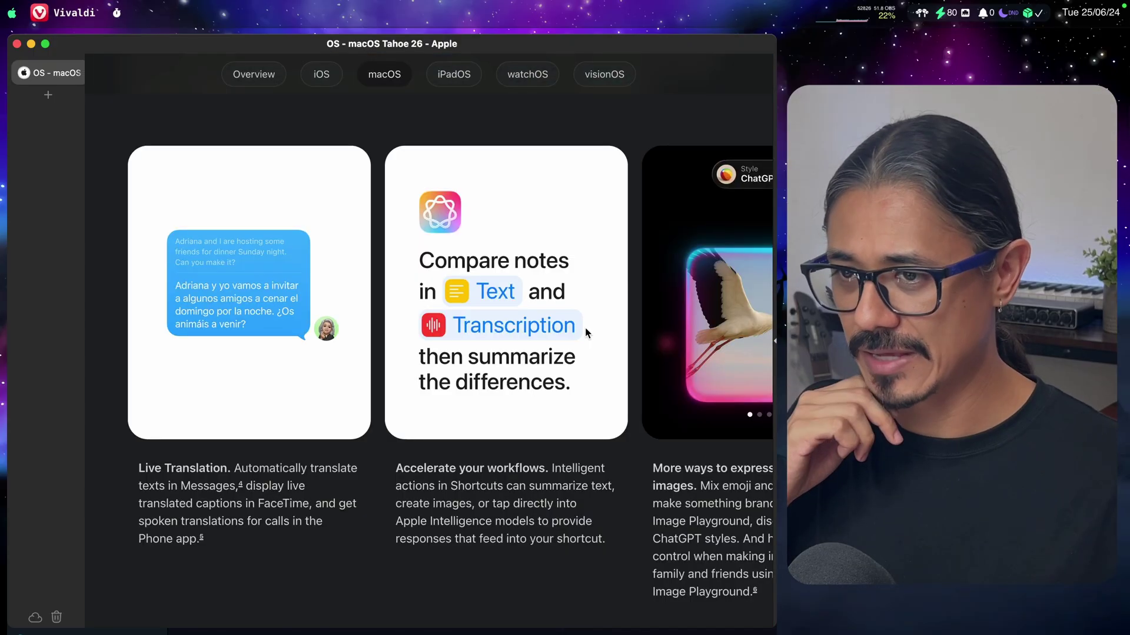
pyautogui.scroll(-3, 609, 353)
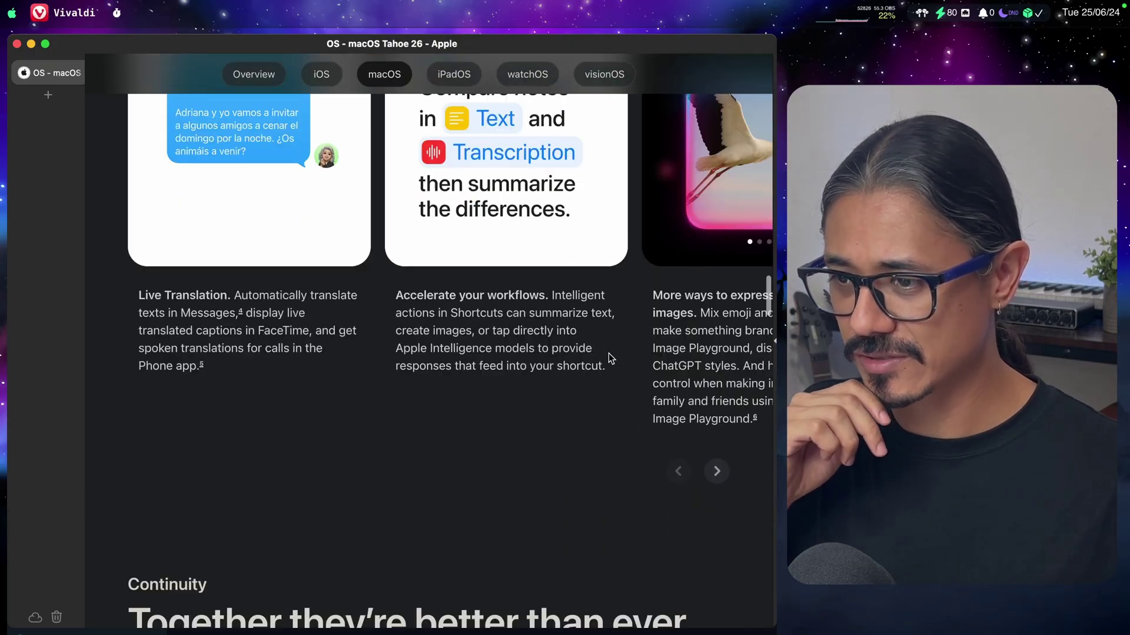
pyautogui.scroll(-20, 608, 353)
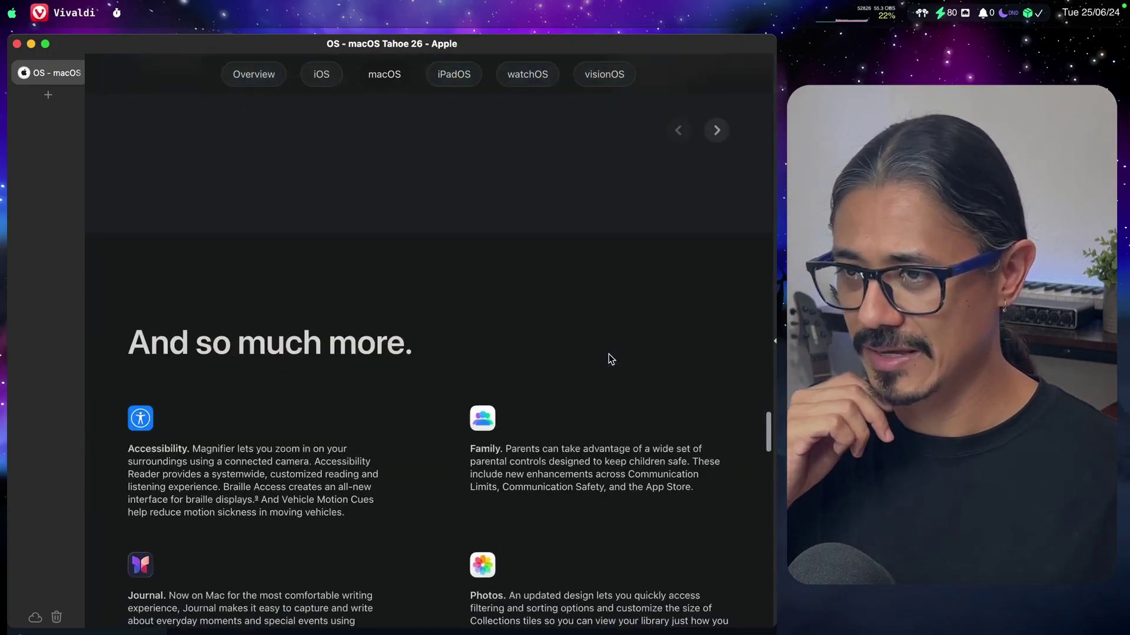
pyautogui.scroll(-15, 608, 355)
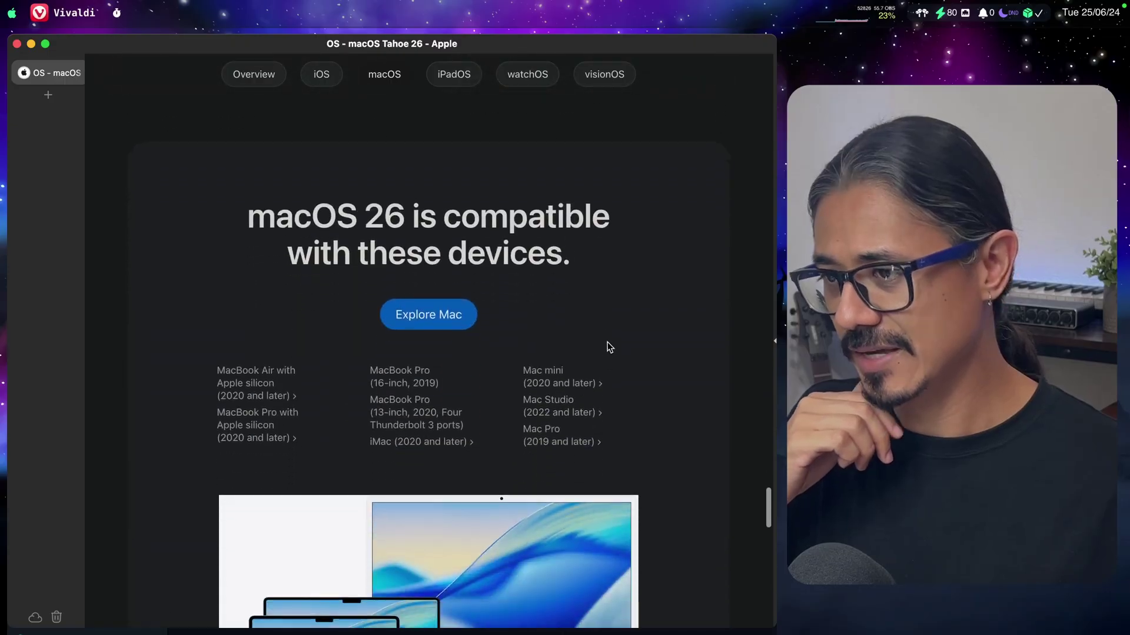
pyautogui.scroll(-20, 609, 347)
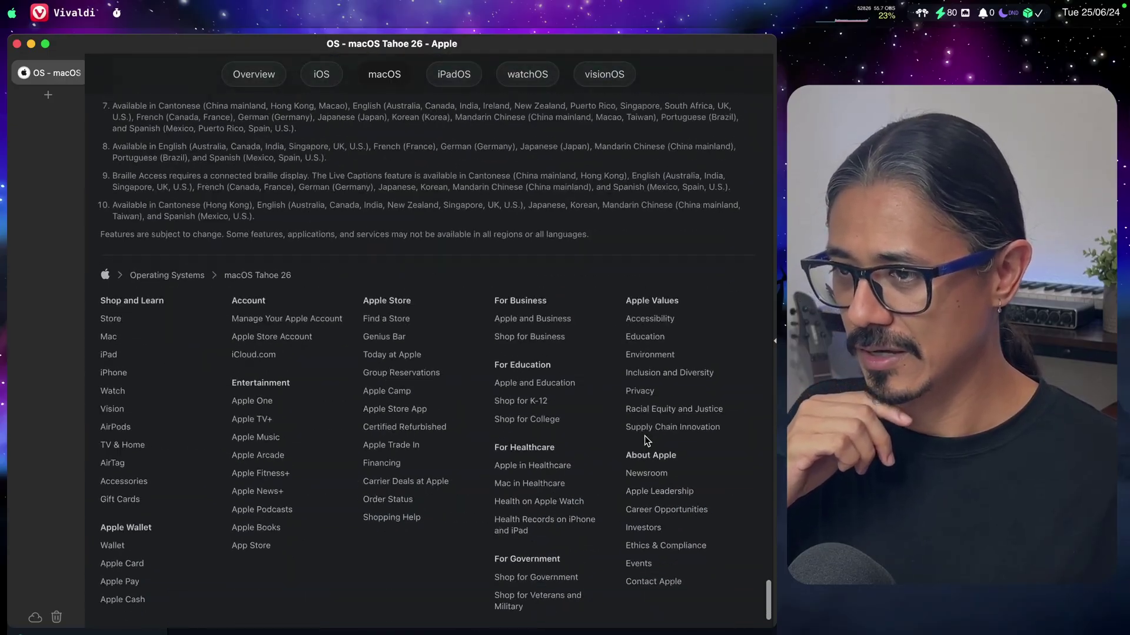
pyautogui.scroll(20, 645, 436)
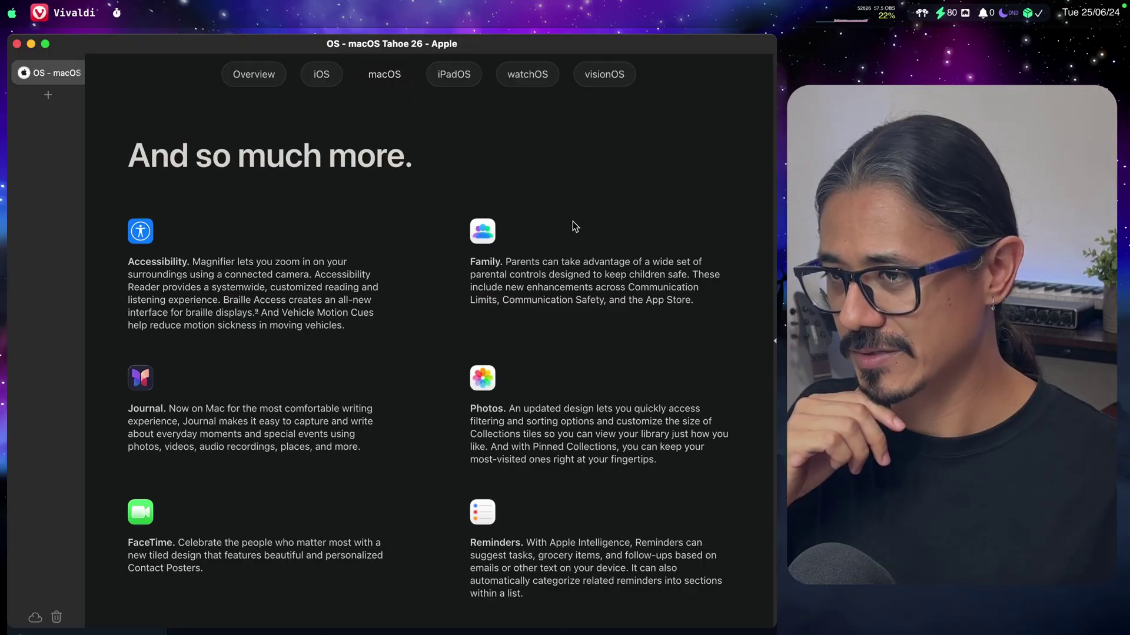
pyautogui.scroll(10, 588, 252)
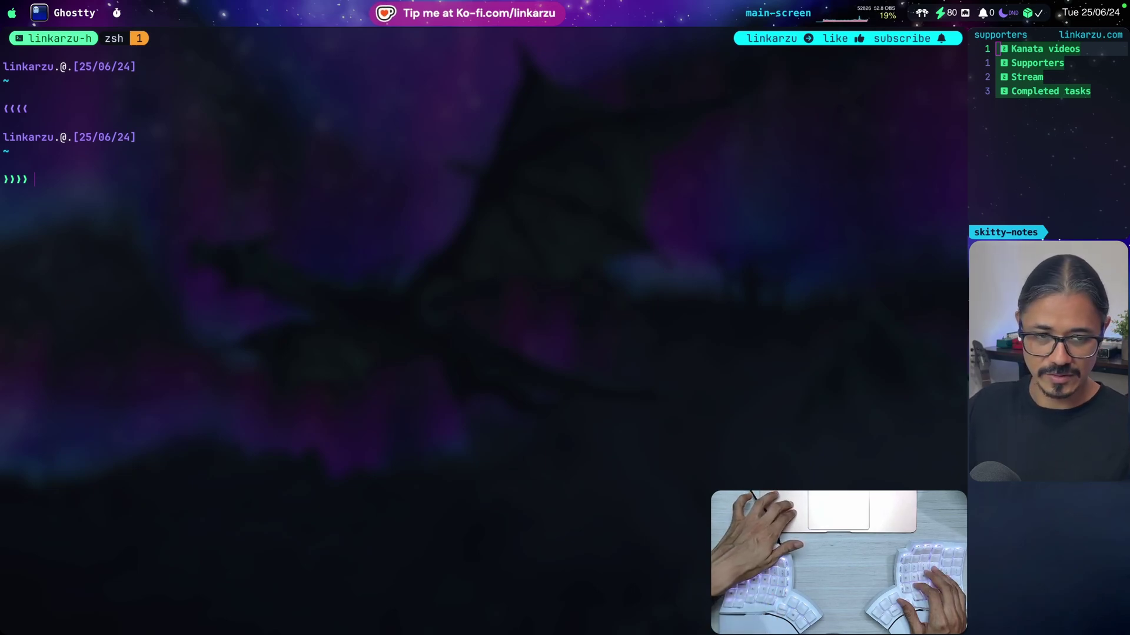
# Toggle the keyboard-camera scene with its hotkey, then lock the Mac to the login screen
pyautogui.press('ctrl+alt+shift+super+k')
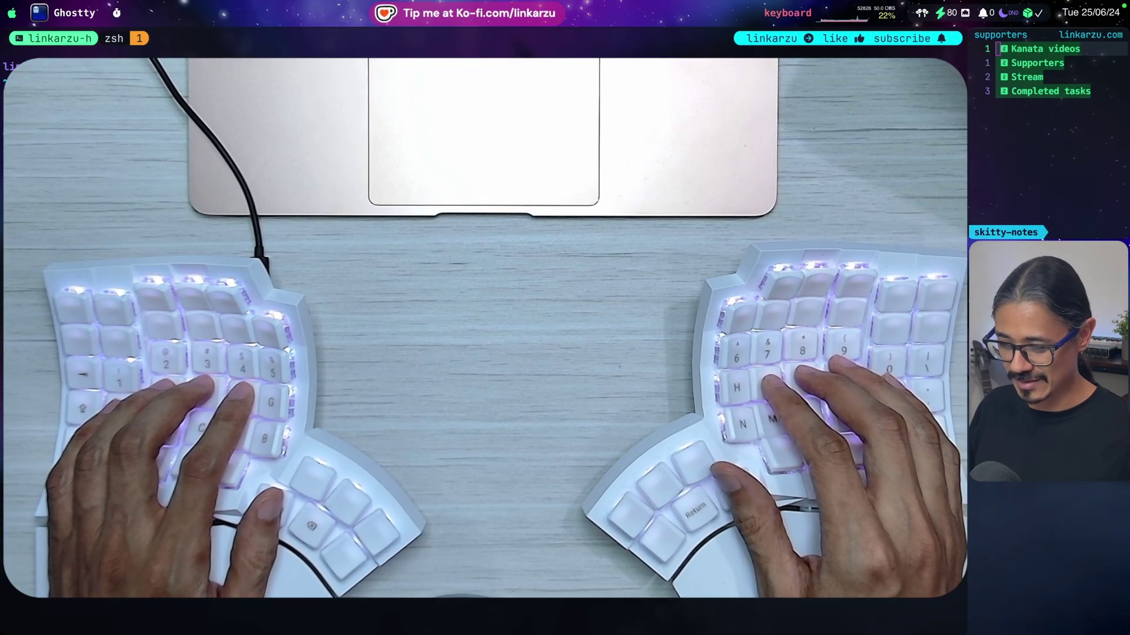
pyautogui.hotkey('ctrl', 'alt', 'shift', 'm')
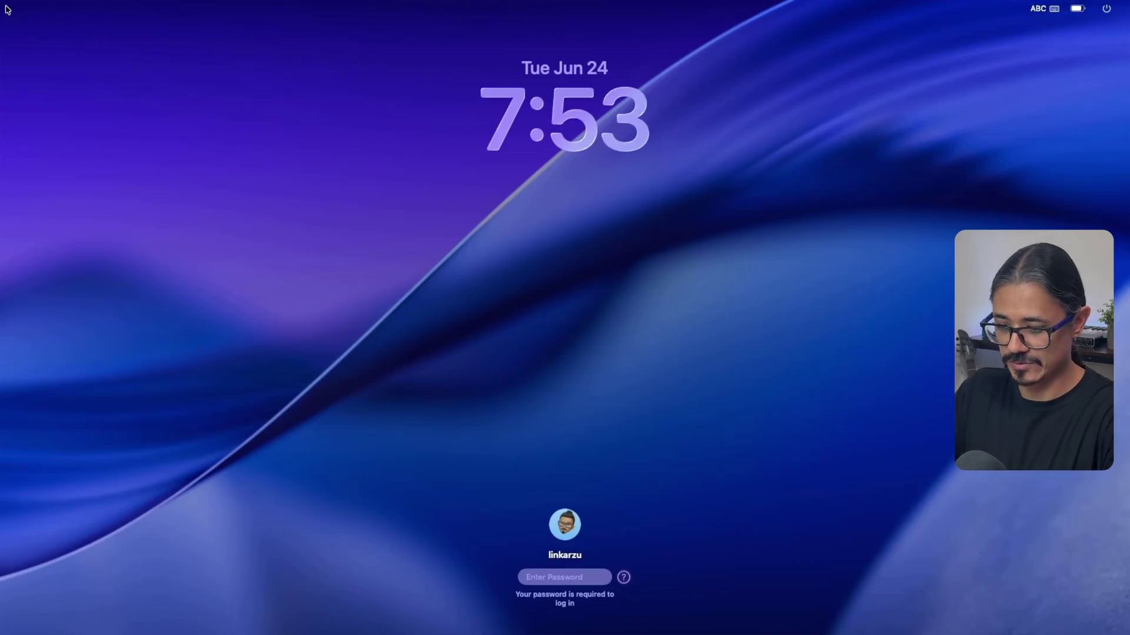
# Enter the account password in the Enter Password field and log in
pyautogui.write('•••••••••••••••')
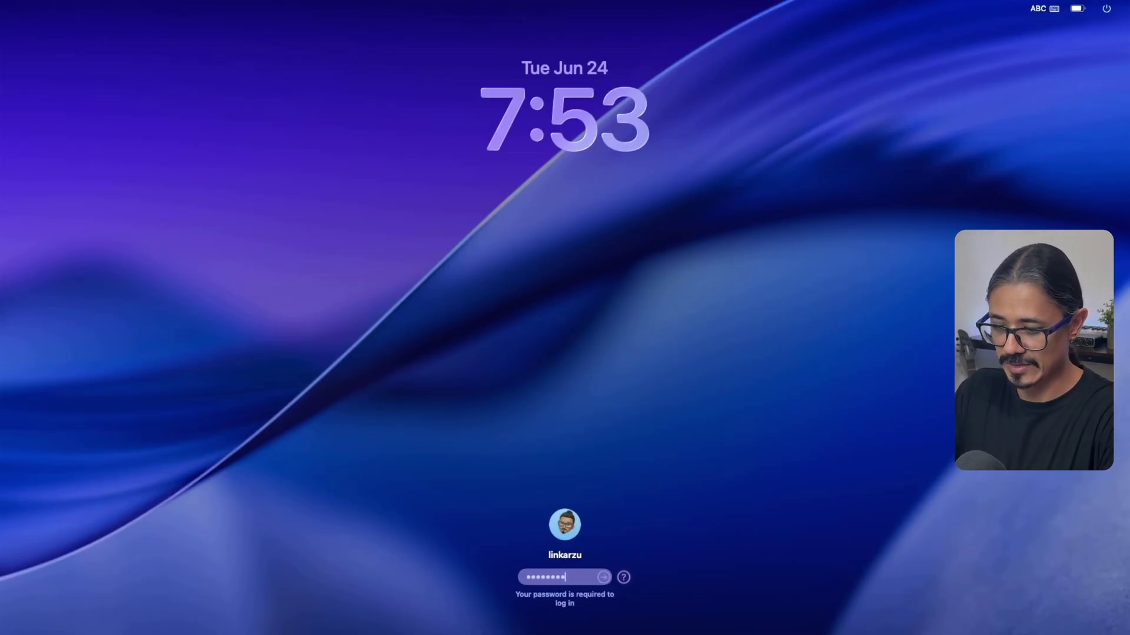
pyautogui.press('Return')
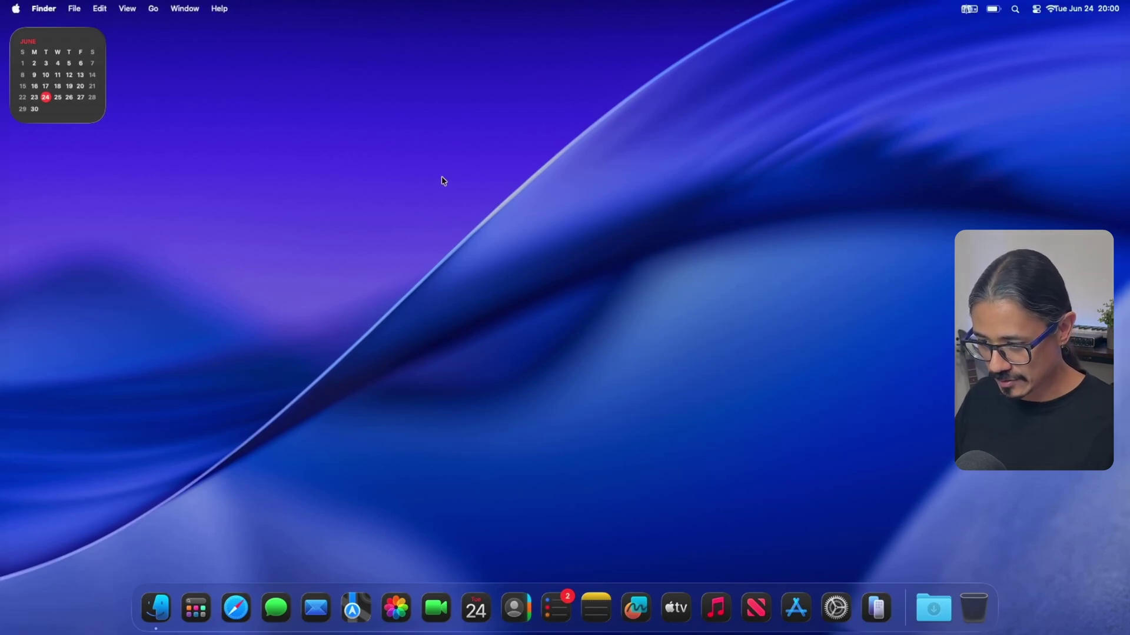
# Check the Display menu-bar controls, then raise the HDMI TO USB display brightness to nearly full
pyautogui.press('super+shift+5')
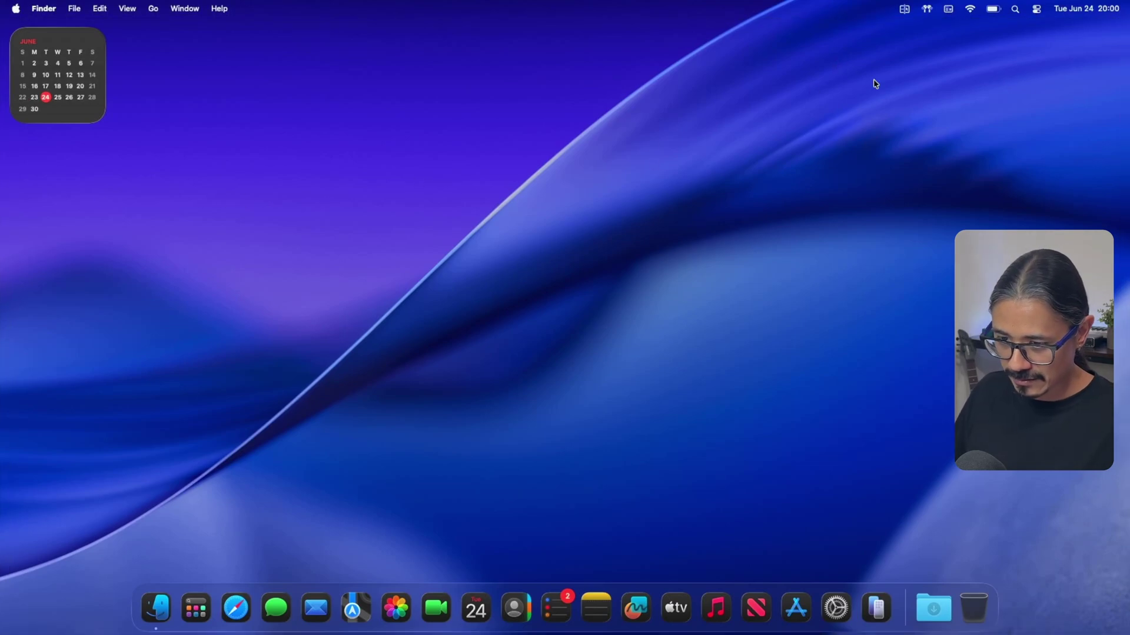
pyautogui.click(904, 10)
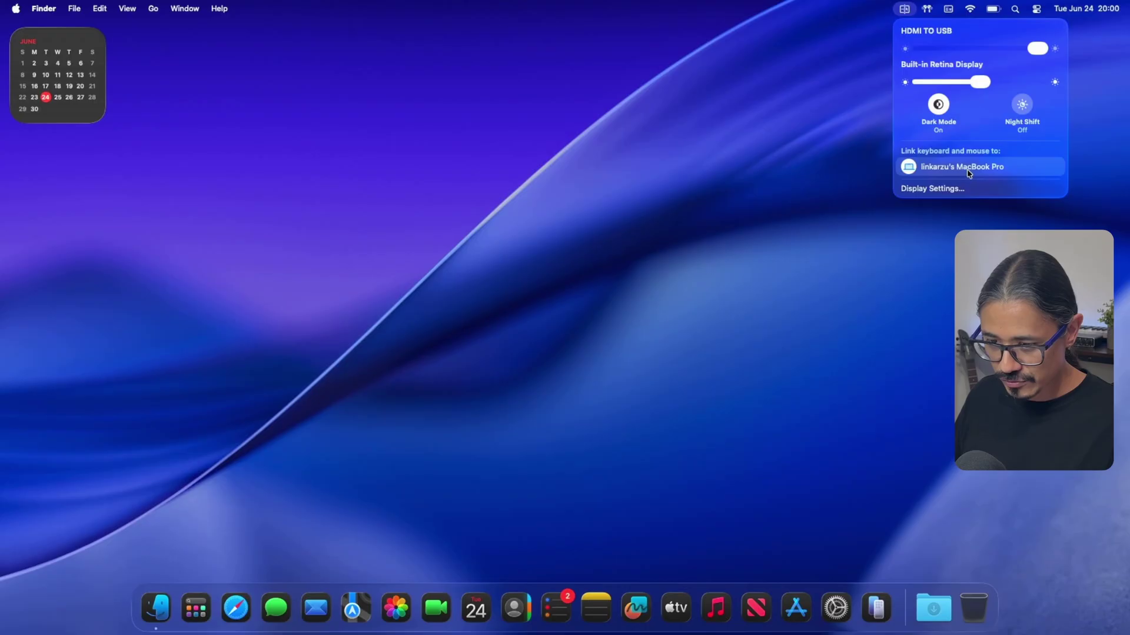
pyautogui.click(597, 178)
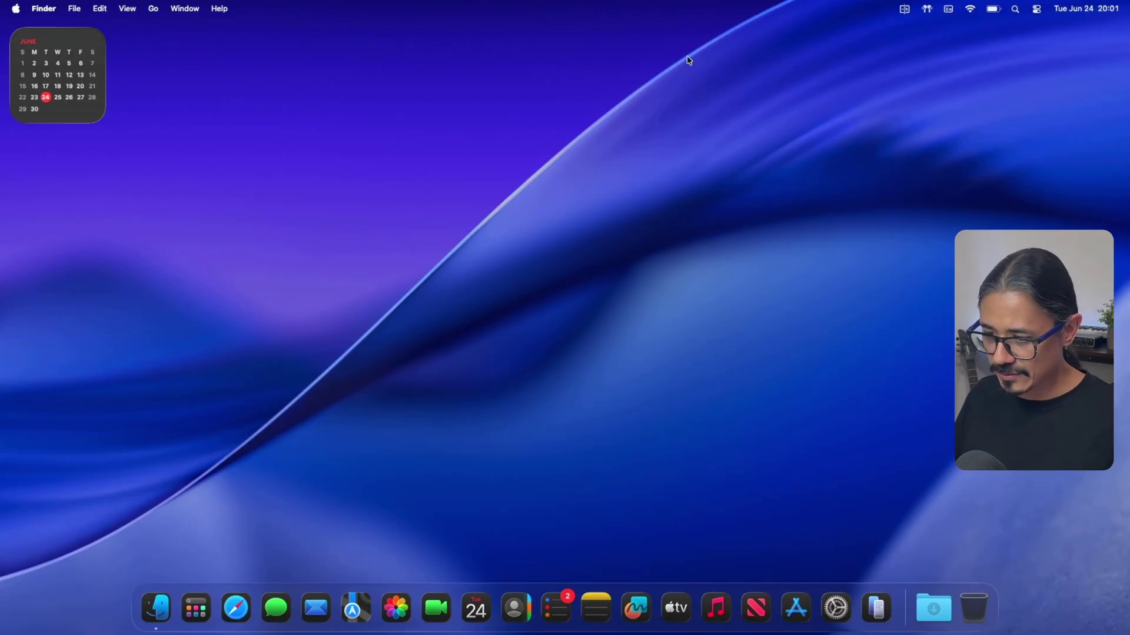
pyautogui.press('F2')
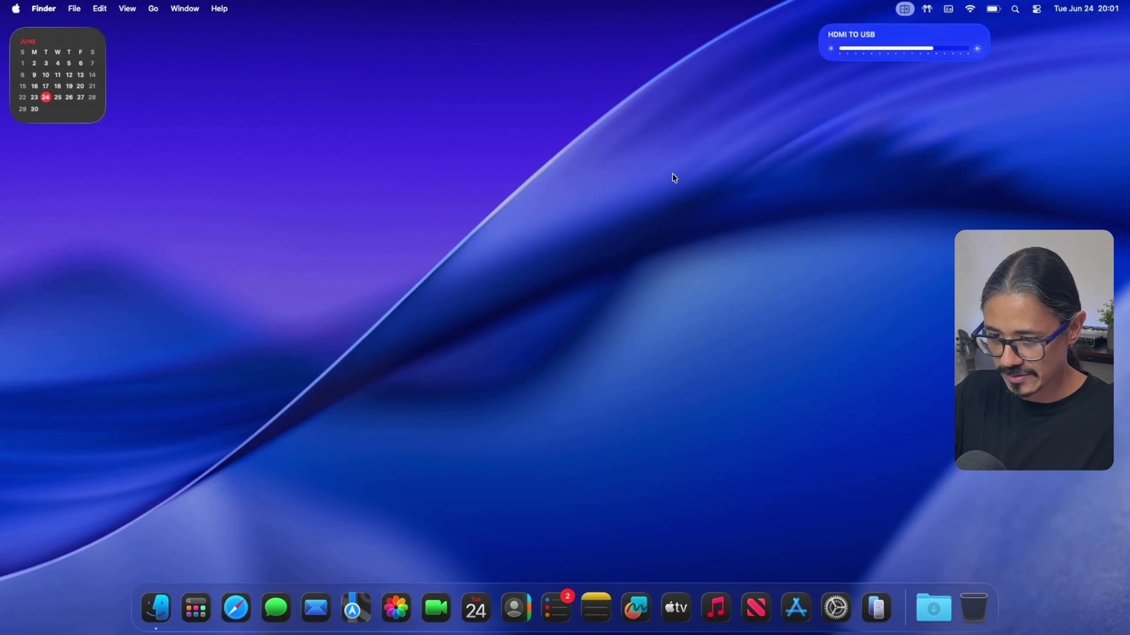
pyautogui.press('F2')
pyautogui.press('F2')
pyautogui.press('F2')
pyautogui.press('F2')
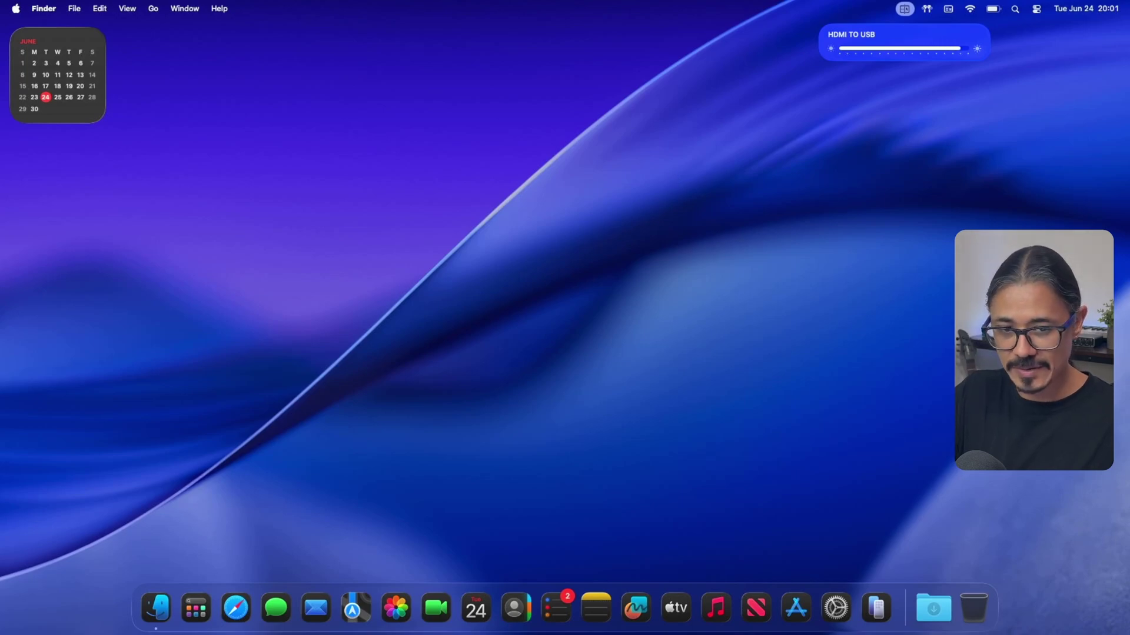
pyautogui.press('F1')
pyautogui.press('F1')
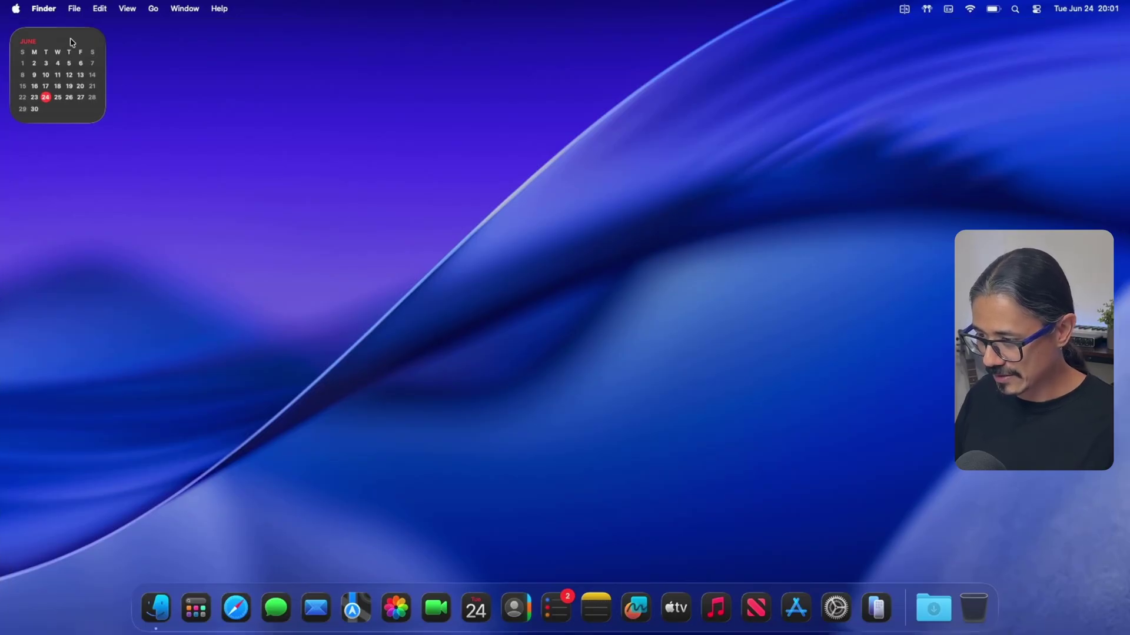
pyautogui.click(70, 44)
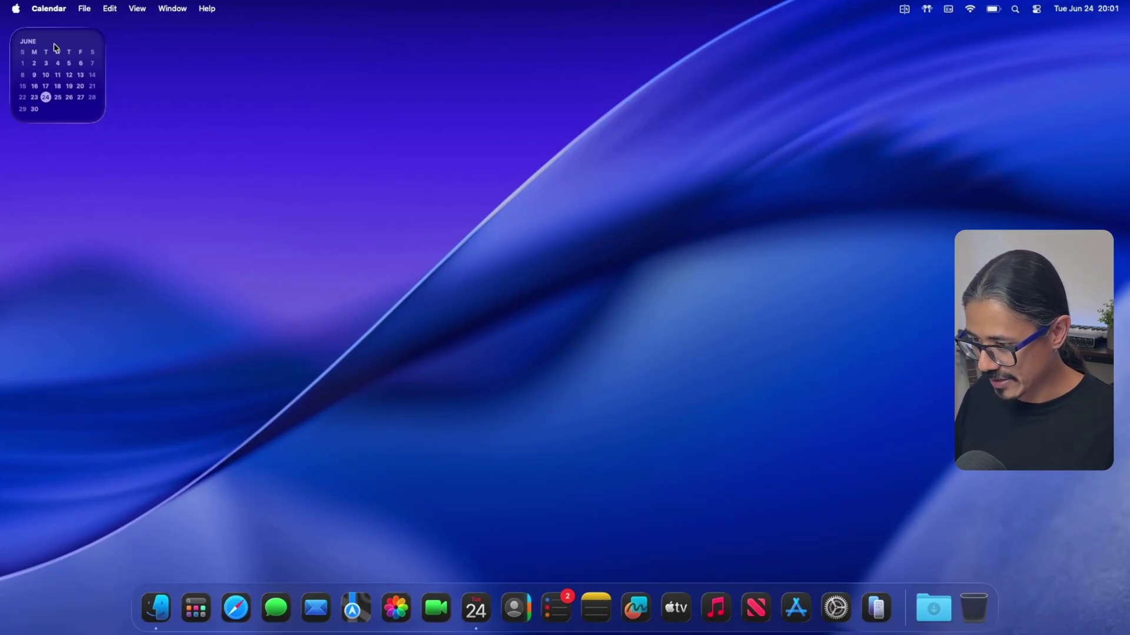
pyautogui.click(283, 106)
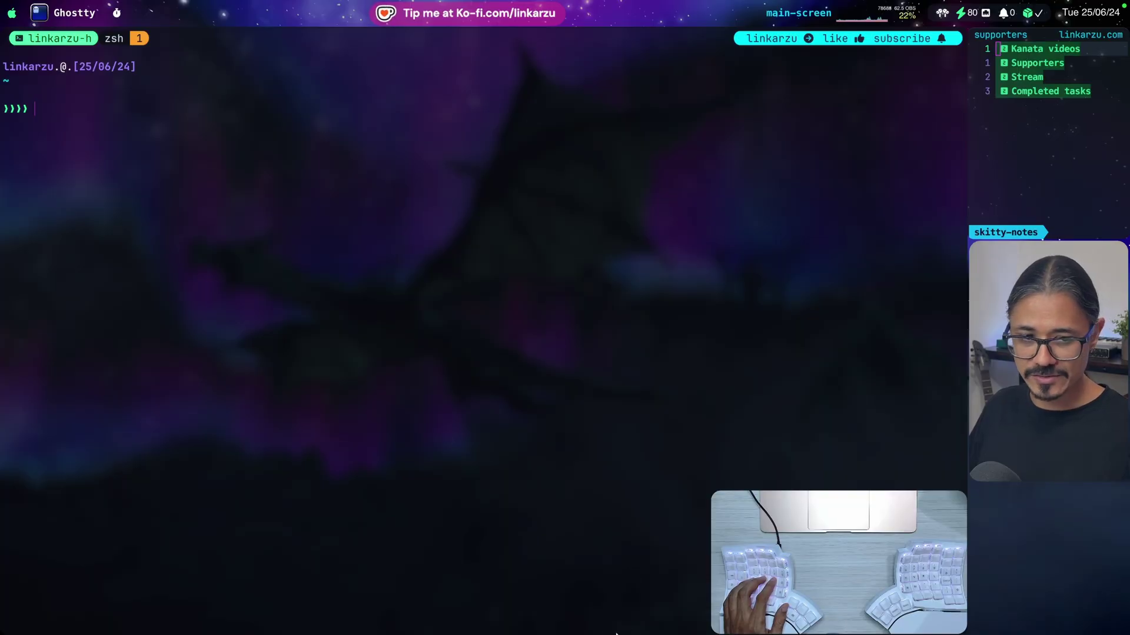
pyautogui.moveTo(616, 633)
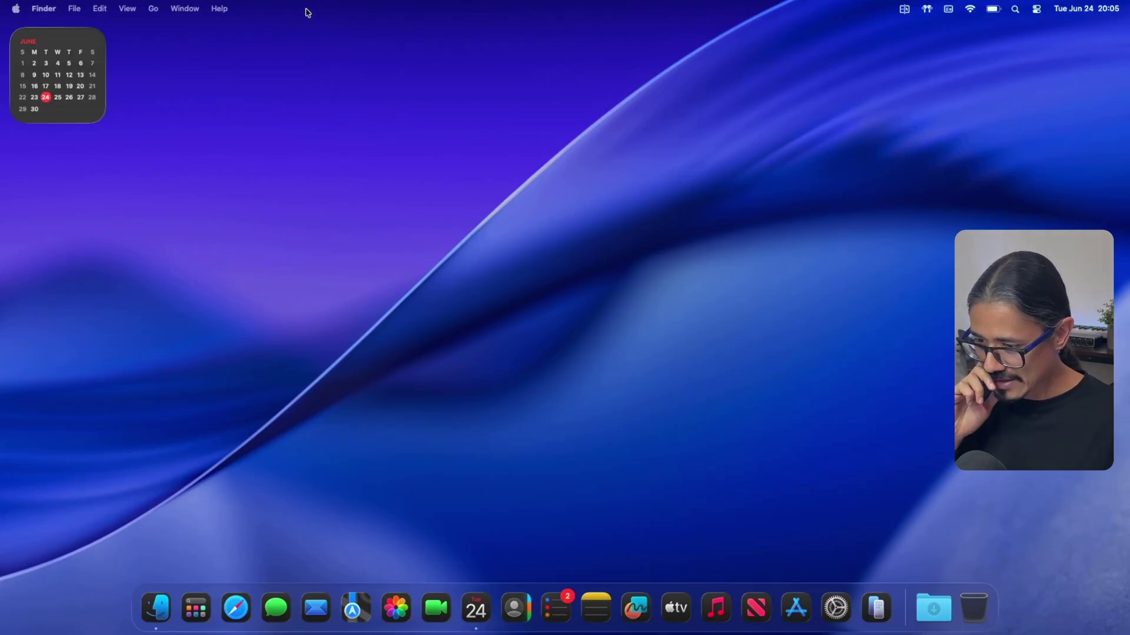
# Launch System Settings from the Dock and move its window left and higher up
pyautogui.click(842, 609)
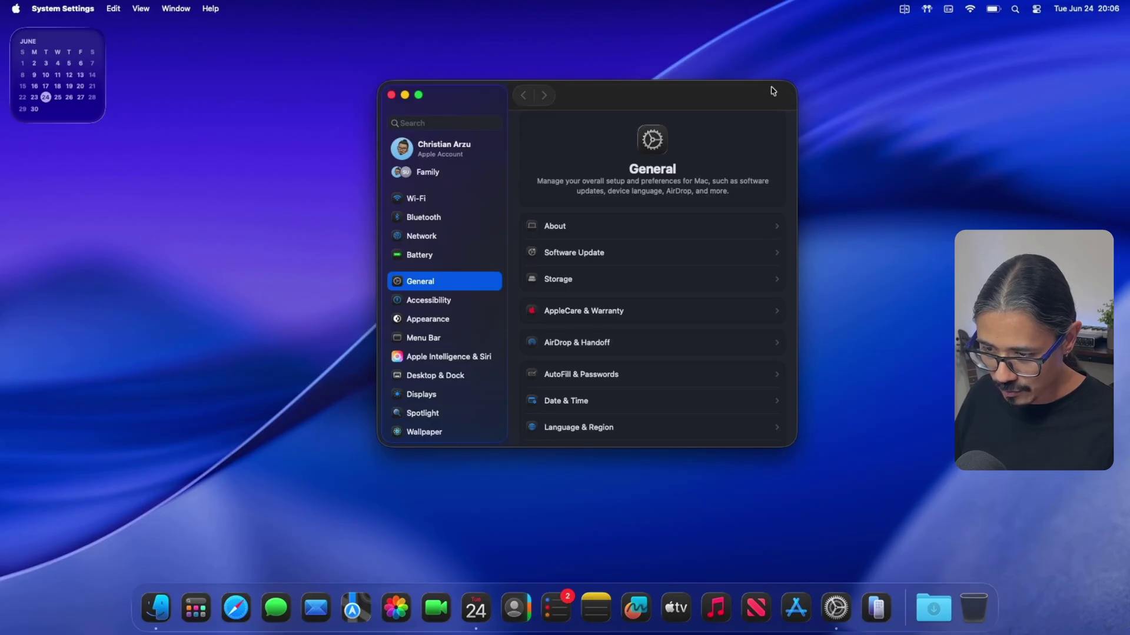
pyautogui.moveTo(680, 97); pyautogui.dragTo(659, 143)
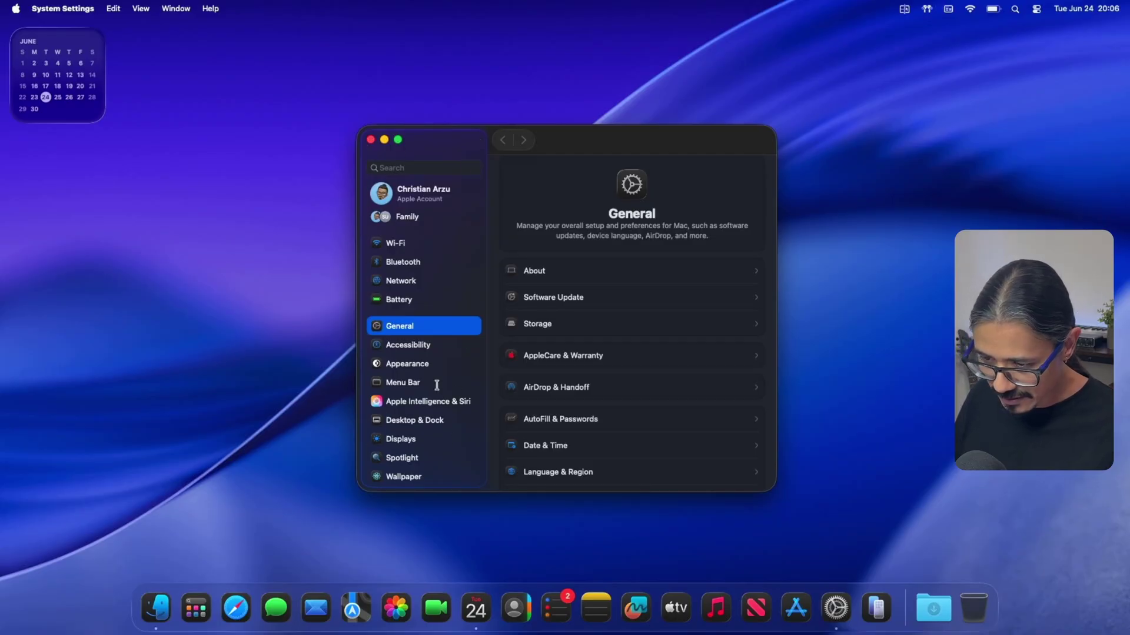
pyautogui.moveTo(646, 144); pyautogui.dragTo(646, 116)
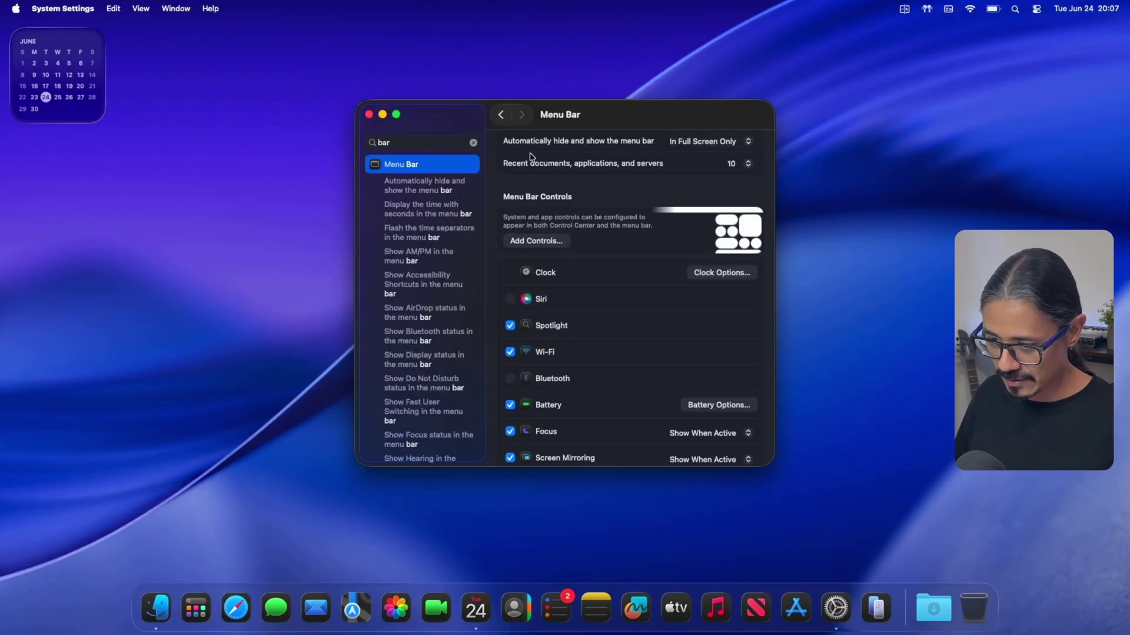
# Set the menu bar to always auto-hide and move the Settings window up-left
pyautogui.click(746, 146)
pyautogui.click(703, 111)
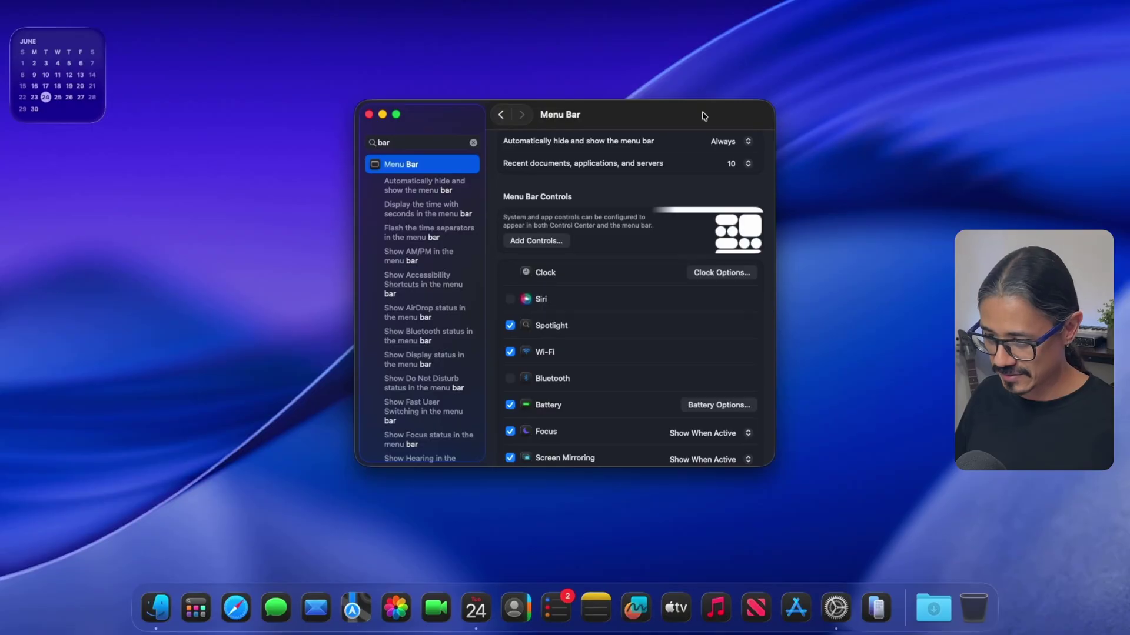
pyautogui.moveTo(691, 116); pyautogui.dragTo(651, 104)
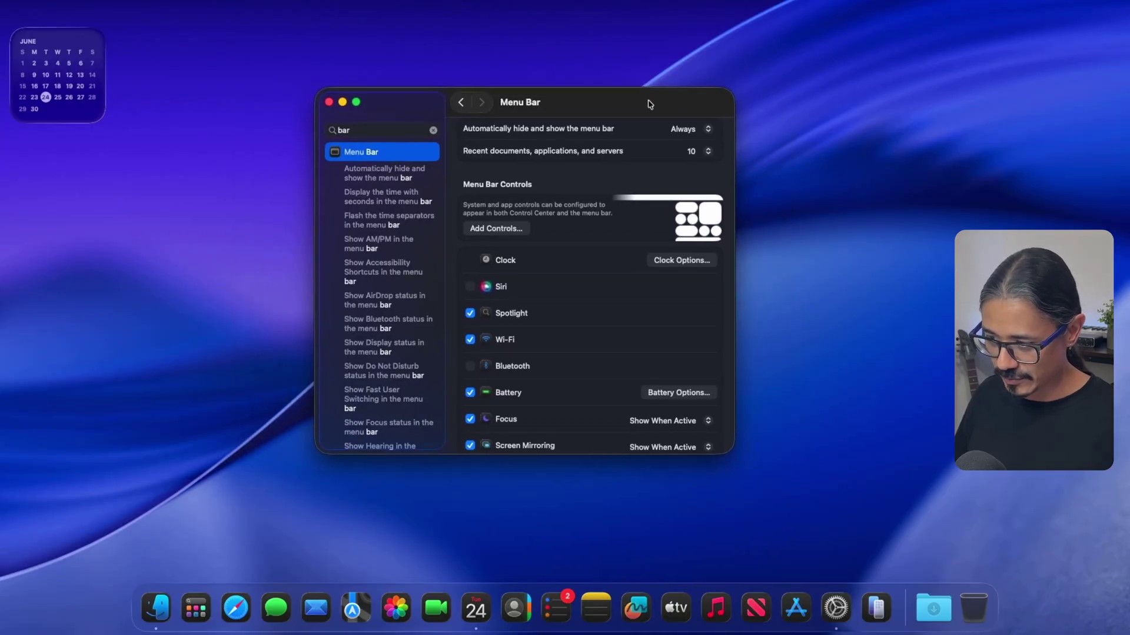
# Remove the calendar widget from the desktop and nudge the Settings window slightly
pyautogui.rightClick(84, 61)
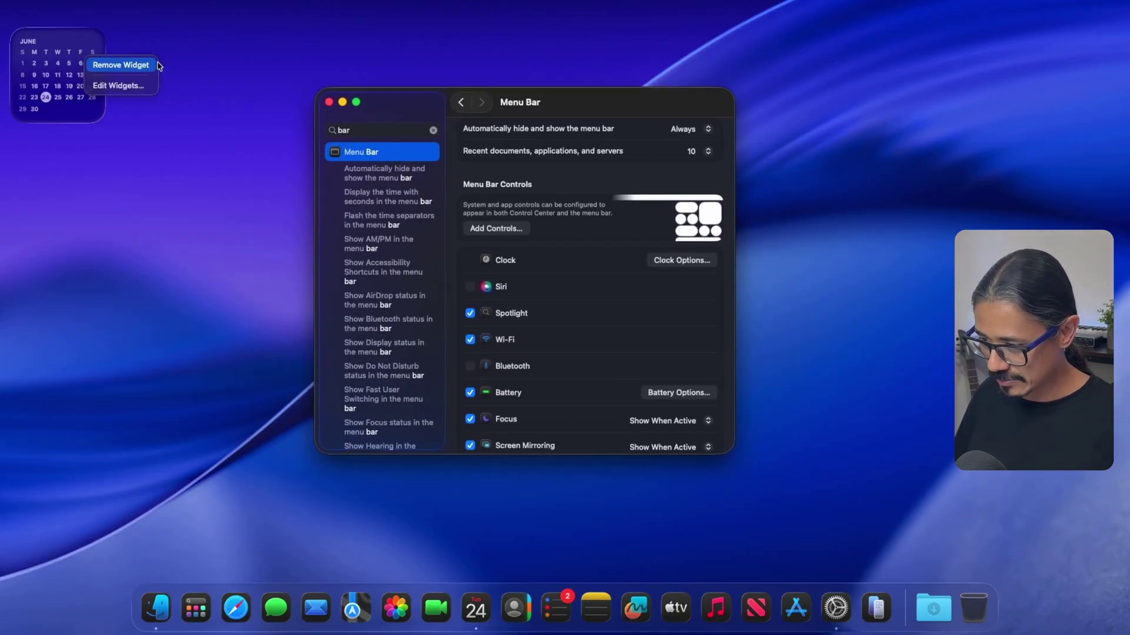
pyautogui.click(122, 66)
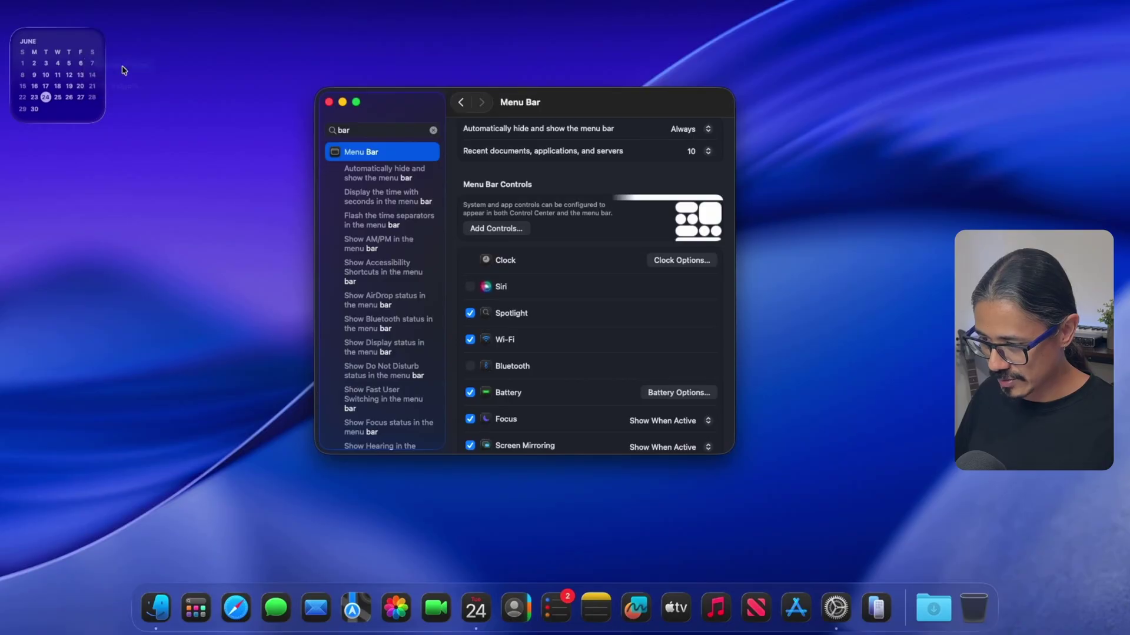
pyautogui.moveTo(603, 109); pyautogui.dragTo(610, 112)
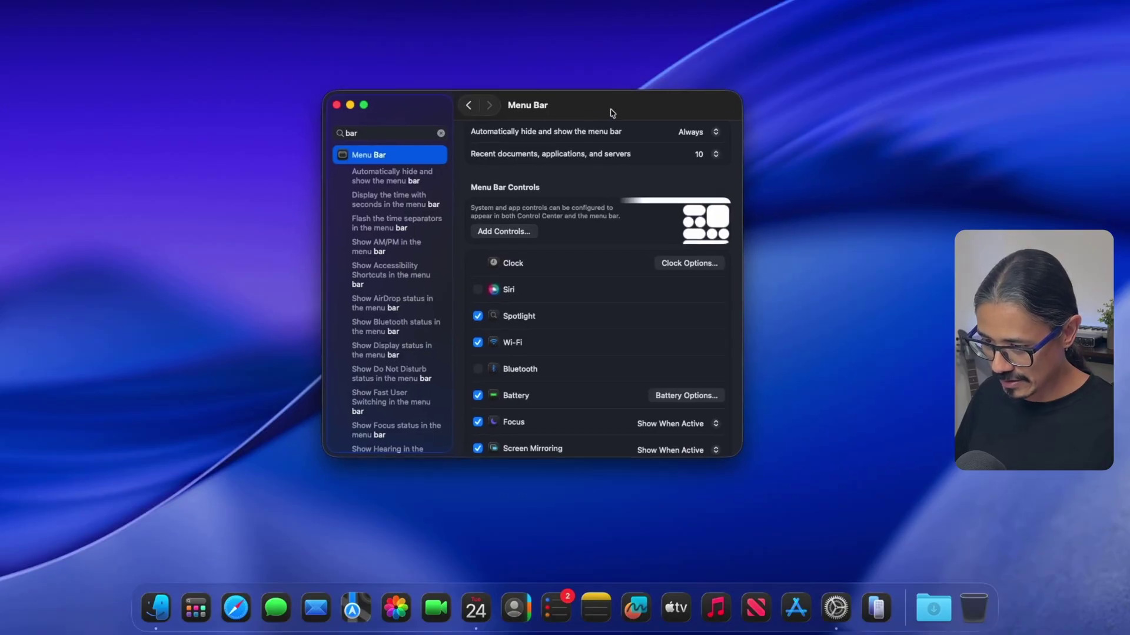
# Clear the sidebar search and turn on 'Automatically hide and show the Dock' in Desktop & Dock
pyautogui.click(441, 133)
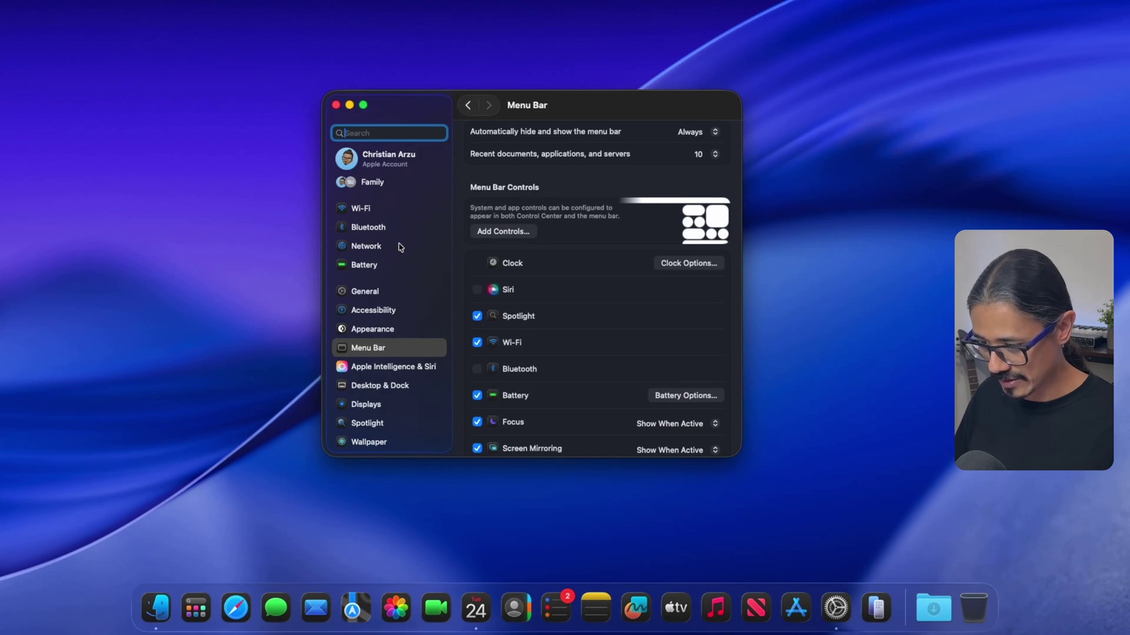
pyautogui.scroll(-3, 400, 247)
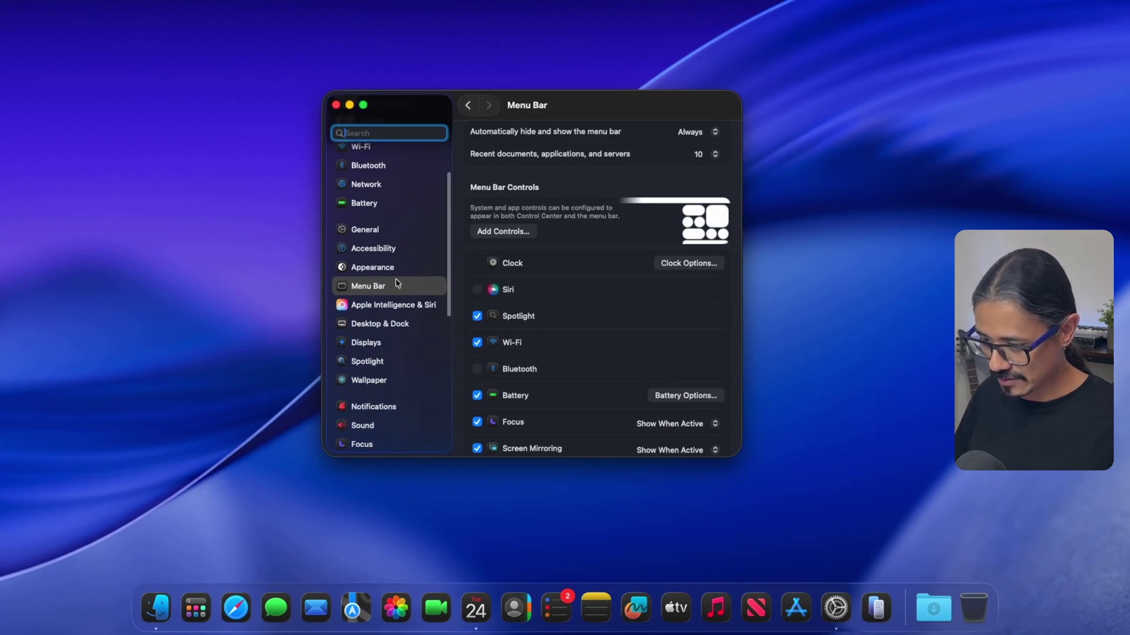
pyautogui.click(400, 323)
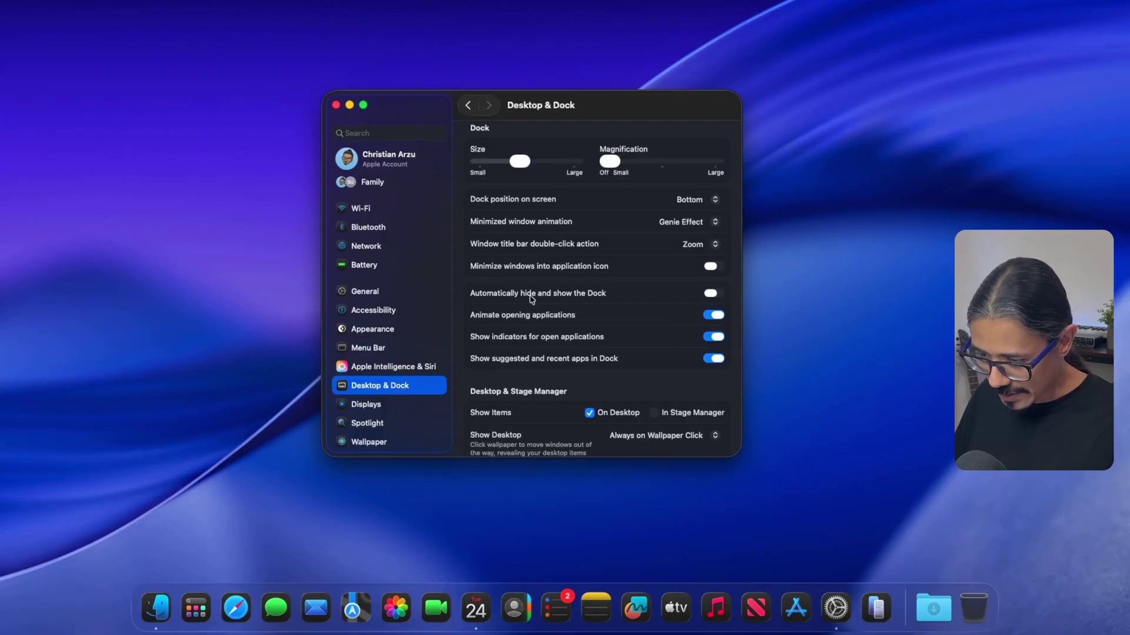
pyautogui.click(713, 295)
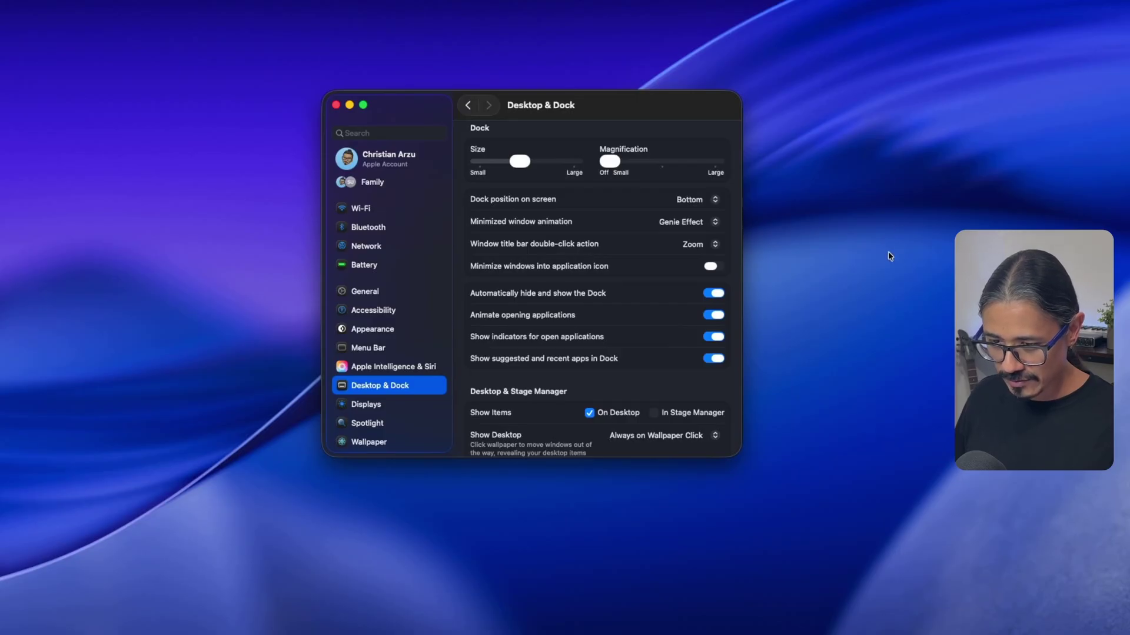
# Open the 'See what's new in macOS' tip from Notification Center and close System Settings
pyautogui.click(1086, 8)
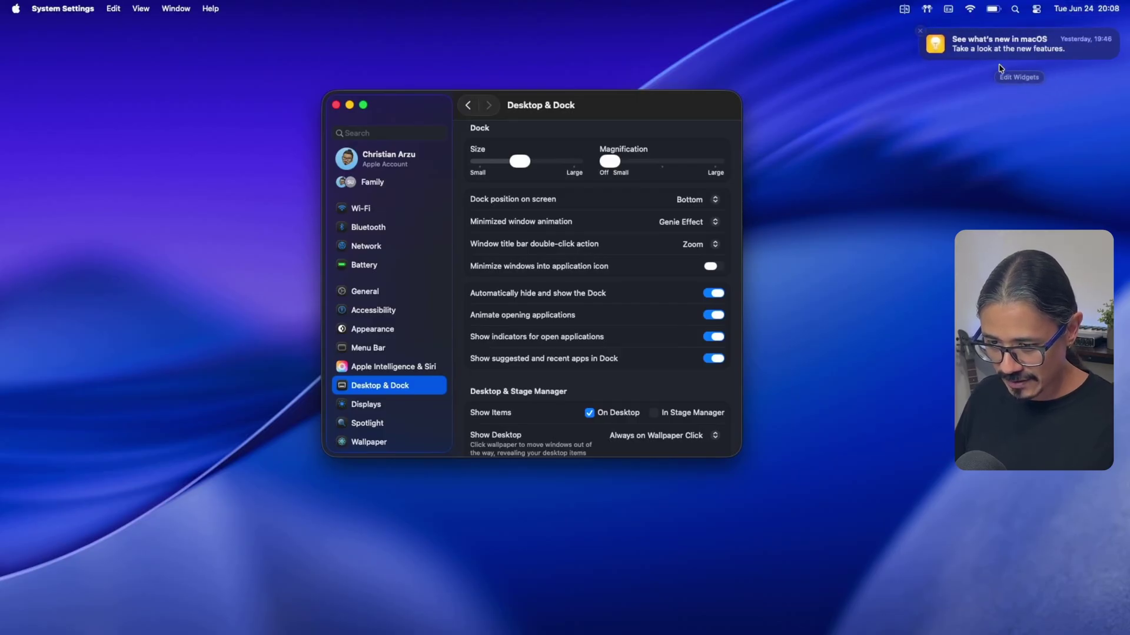
pyautogui.click(999, 51)
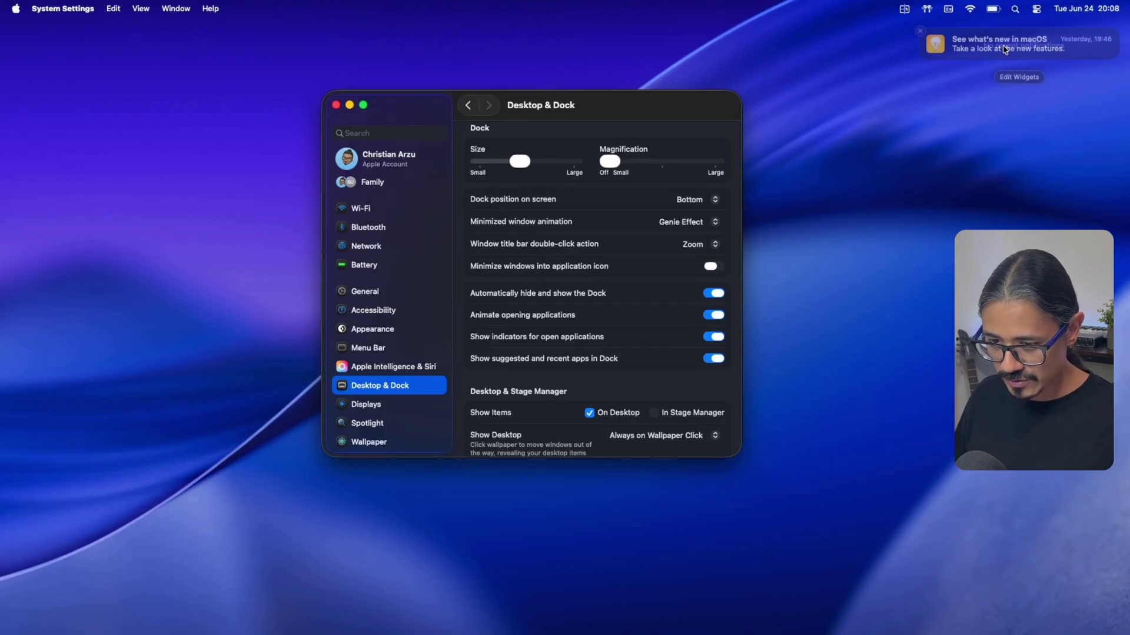
pyautogui.click(336, 105)
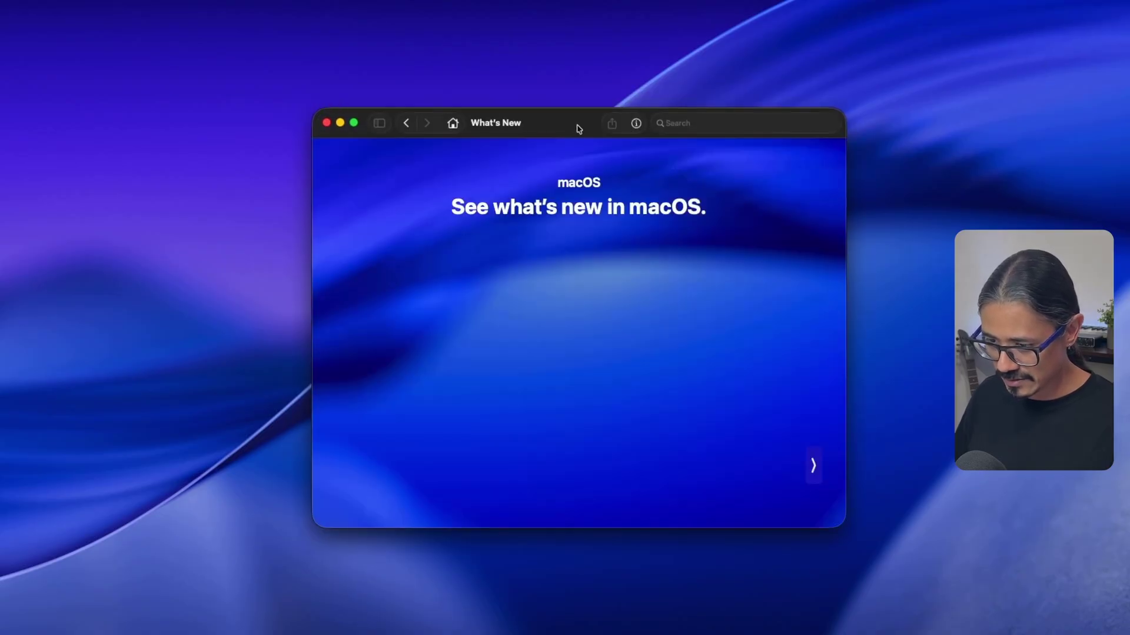
# Page through What's New full screen to Explore more tips and open Welcome to Mac
pyautogui.click(814, 466)
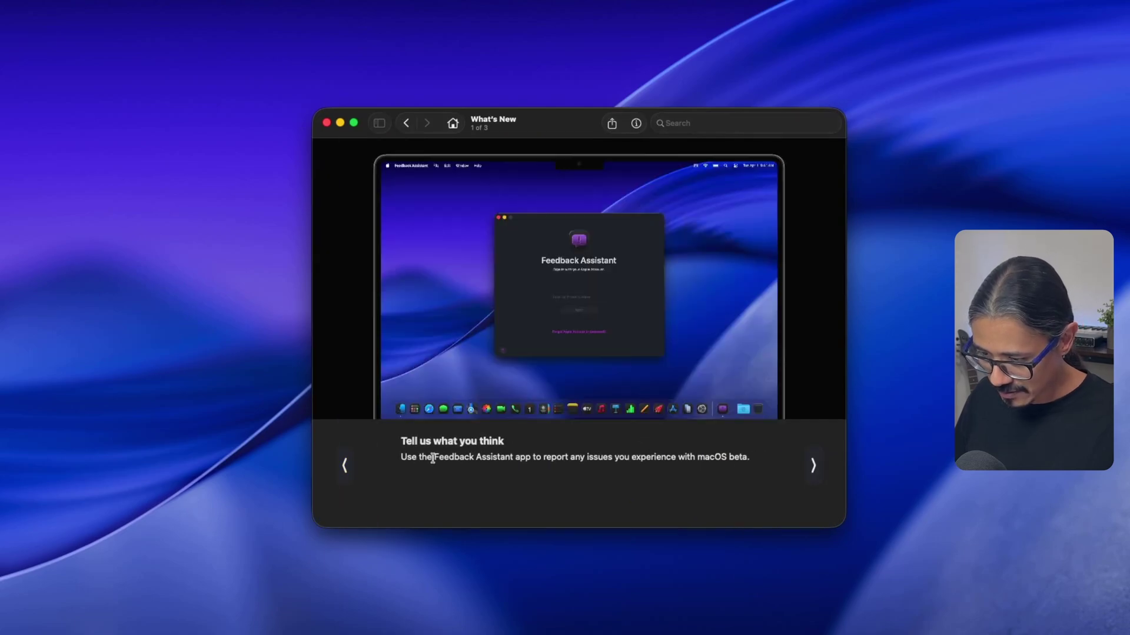
pyautogui.doubleClick(568, 124)
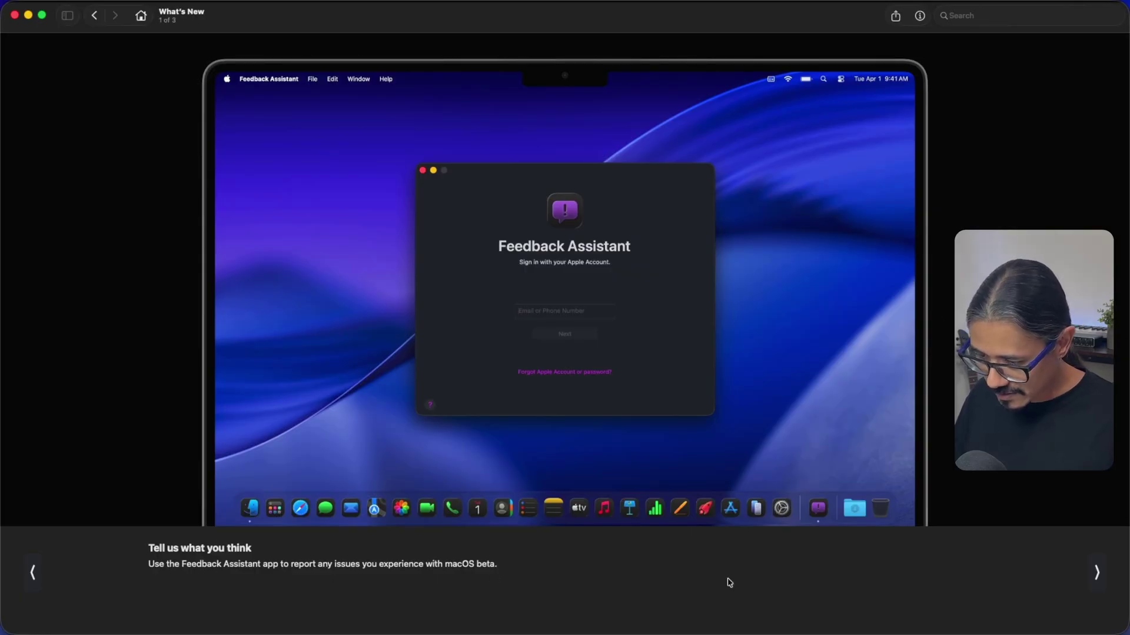
pyautogui.click(1097, 573)
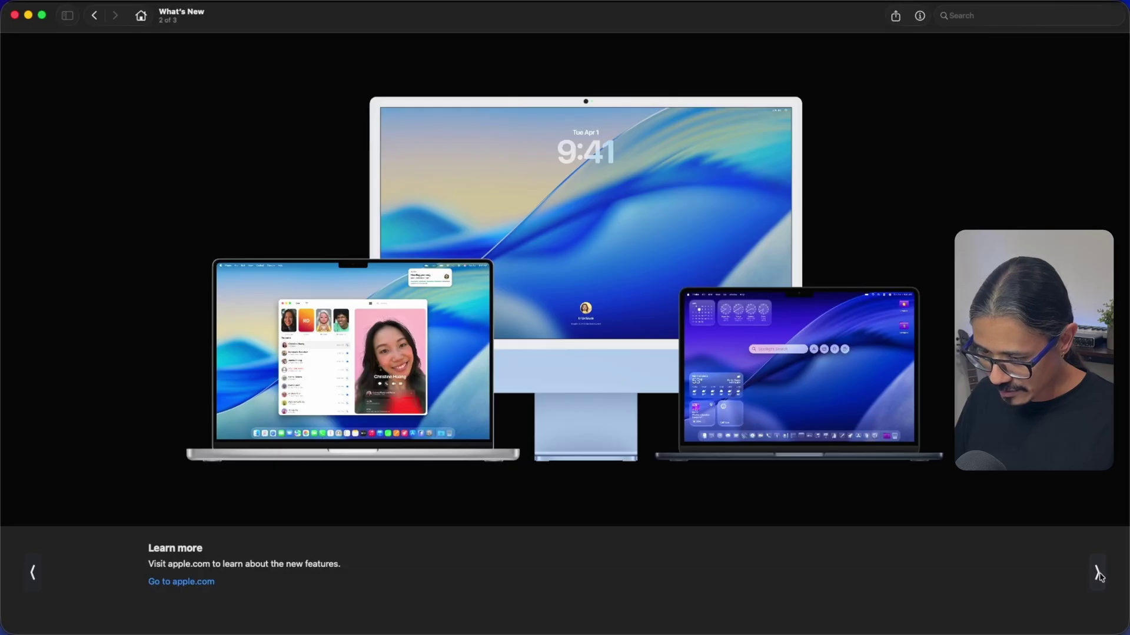
pyautogui.click(1098, 574)
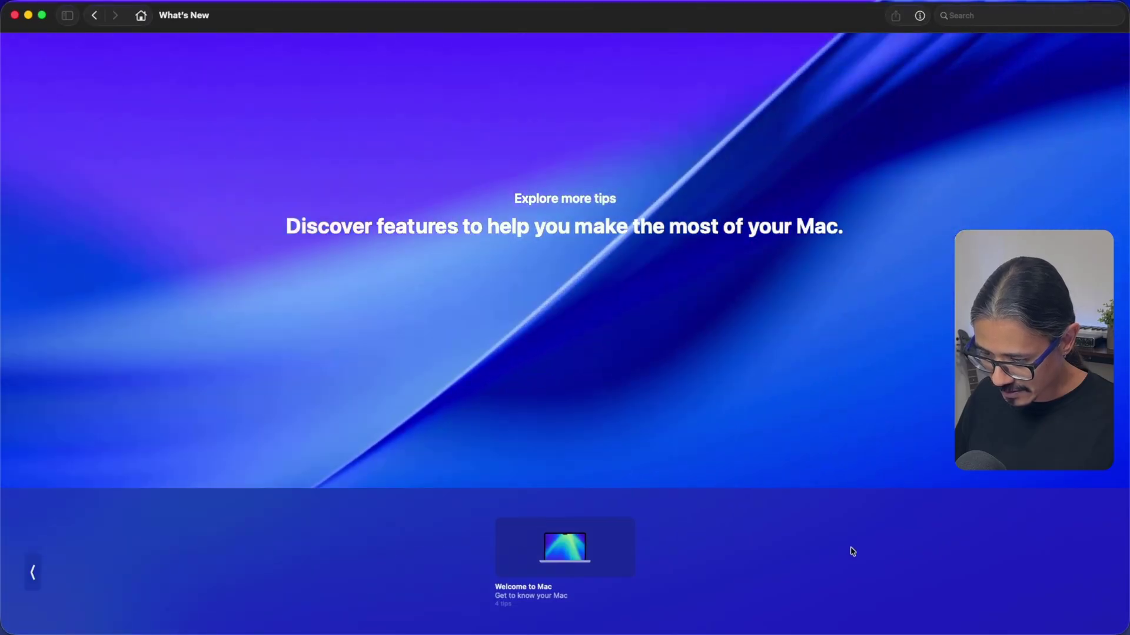
pyautogui.click(531, 540)
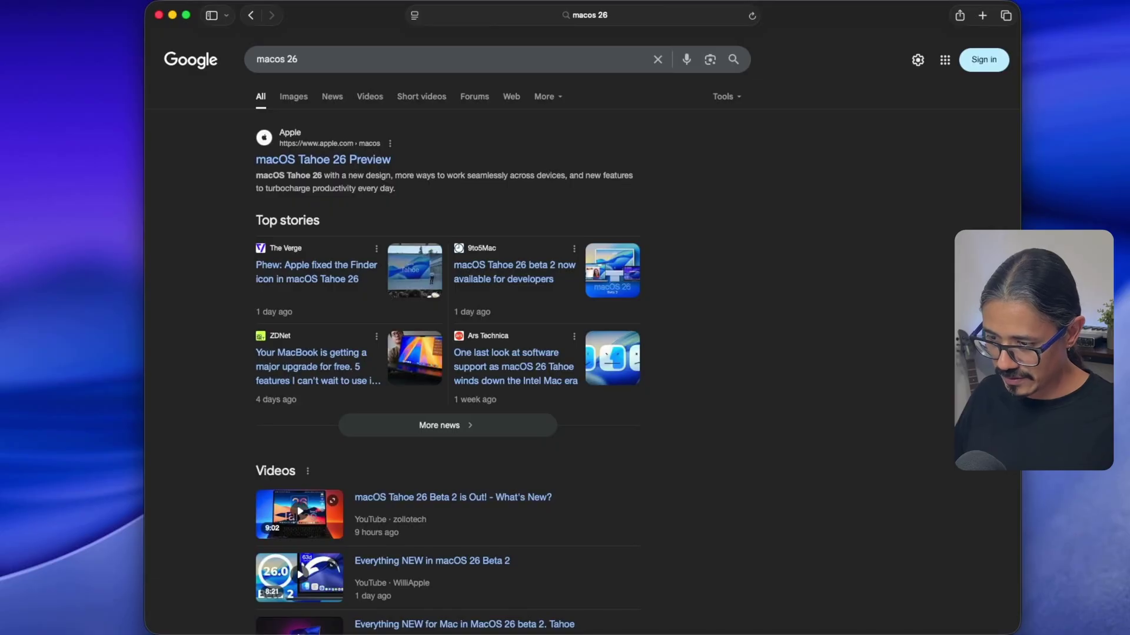
# Open the 'macOS Tahoe 26 Preview' result and swipe Get the highlights to the Apple Intelligence shortcuts slide
pyautogui.click(322, 162)
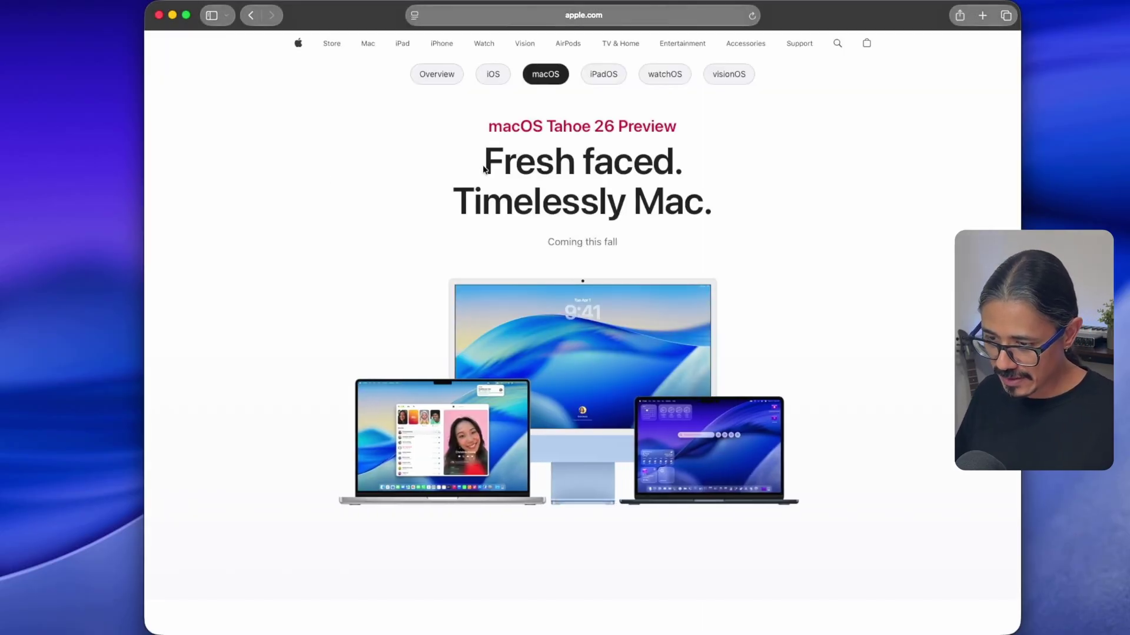
pyautogui.scroll(-15, 450, 175)
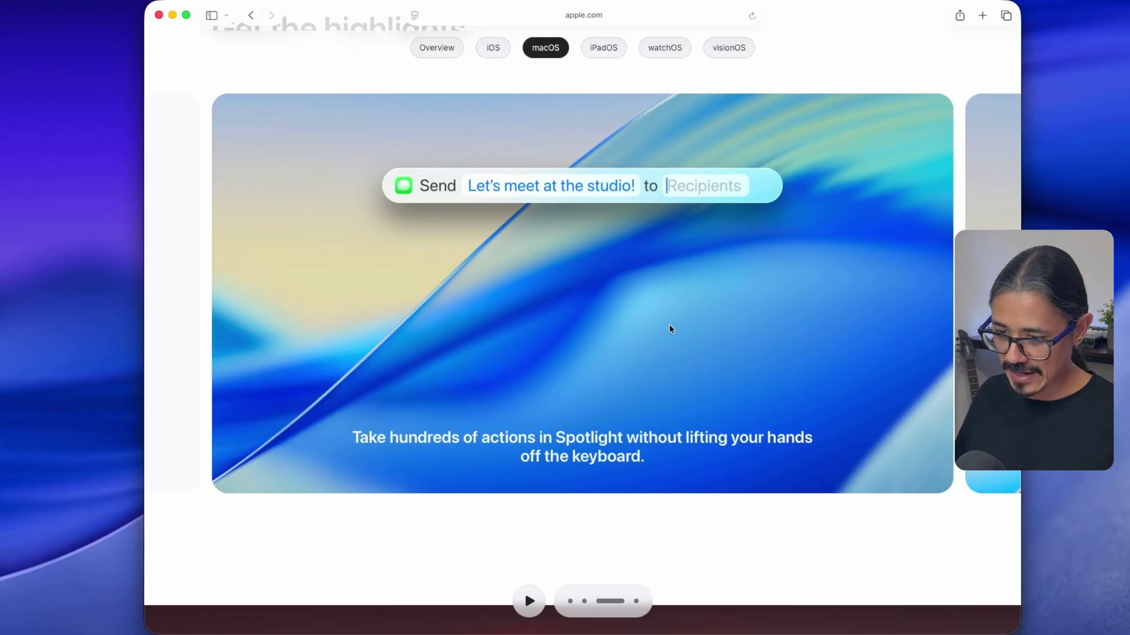
pyautogui.hscroll(-5, 584, 281)
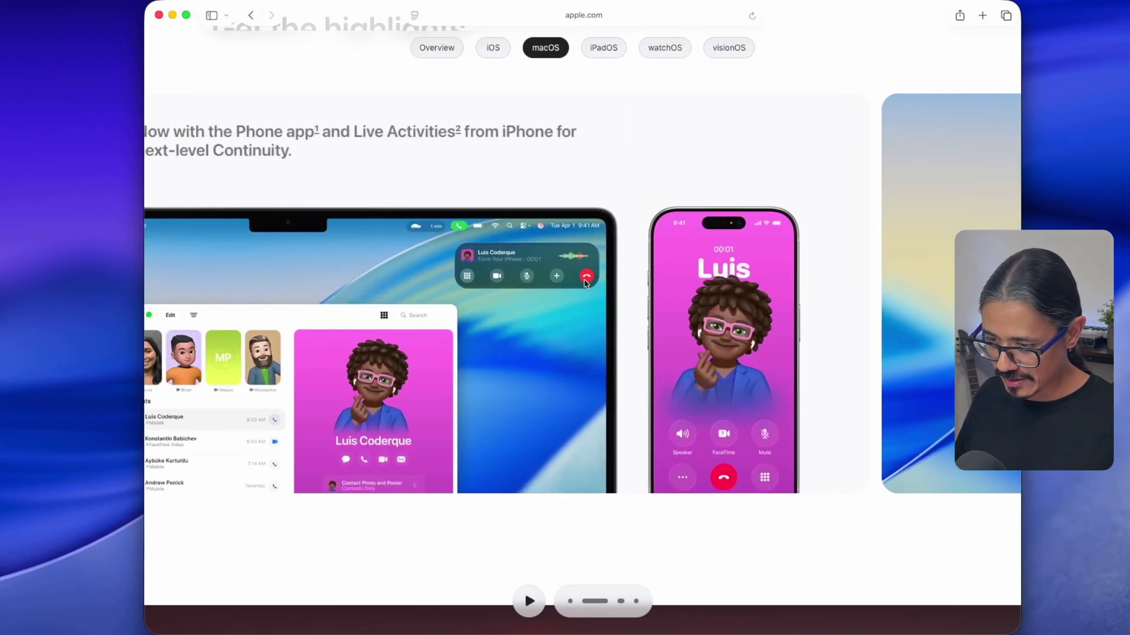
pyautogui.hscroll(-5, 584, 278)
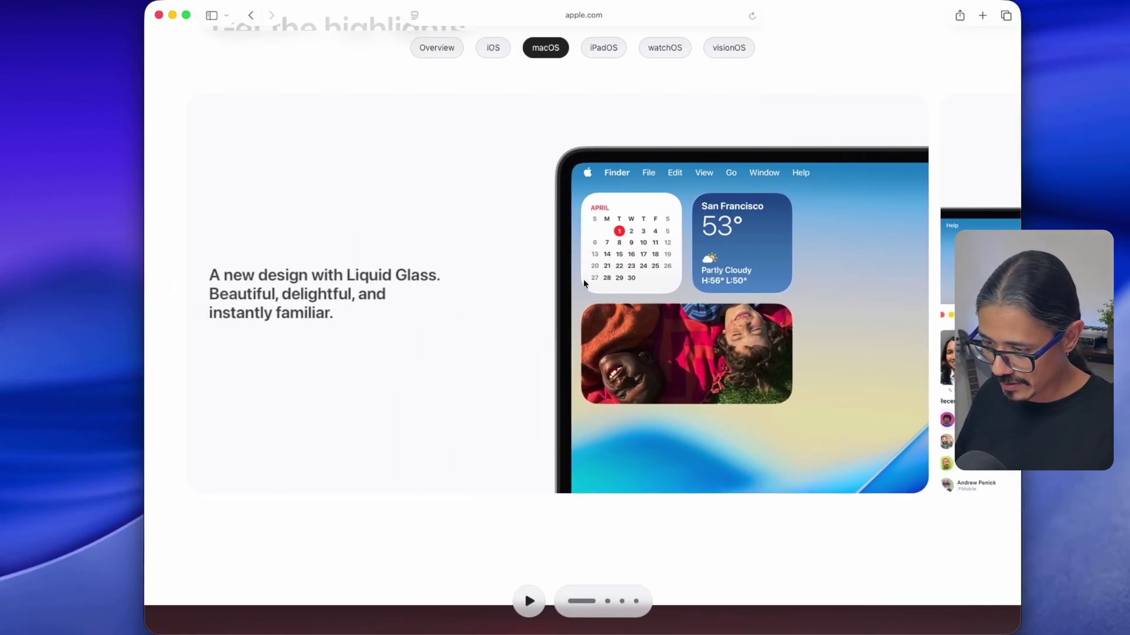
pyautogui.hscroll(5, 602, 278)
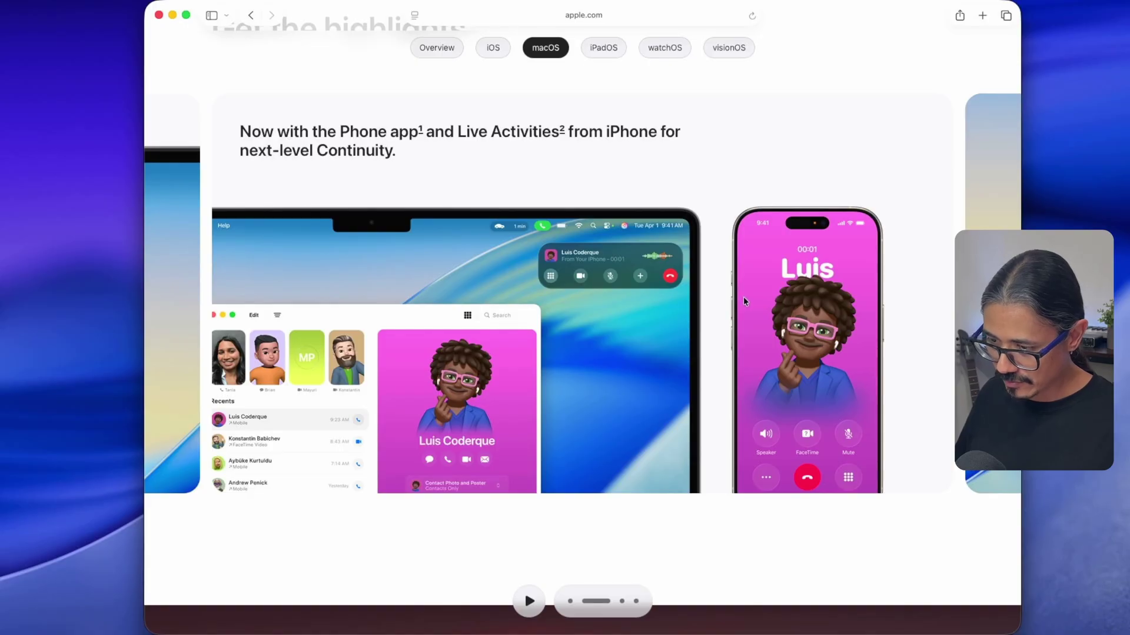
pyautogui.hscroll(5, 744, 299)
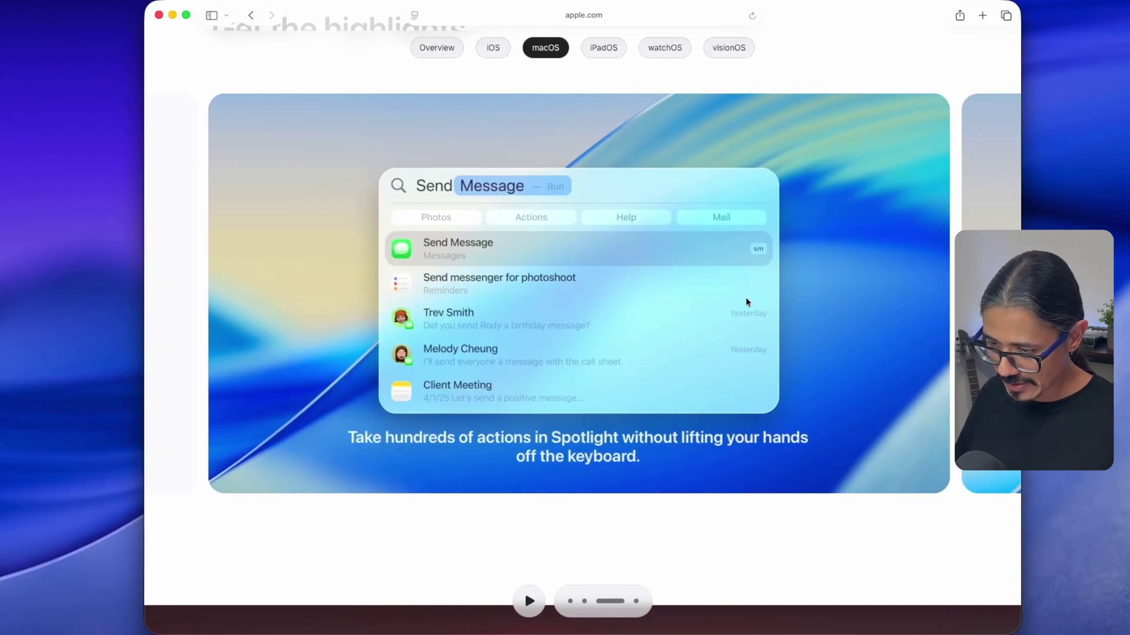
pyautogui.hscroll(2, 564, 247)
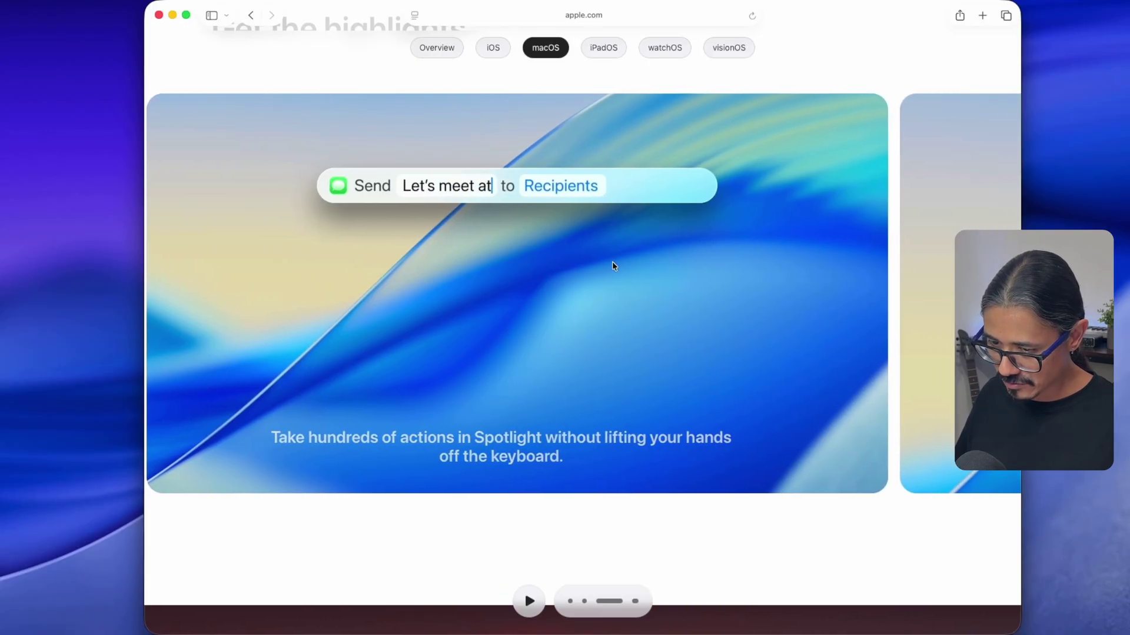
pyautogui.hscroll(5, 612, 266)
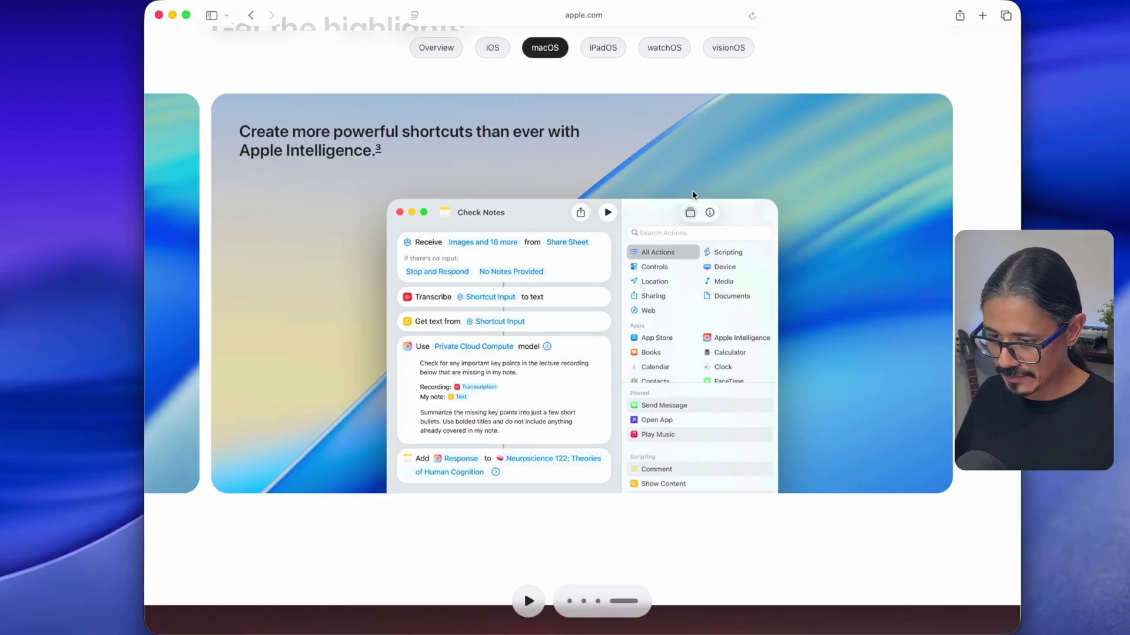
# Scroll to the Liquid Glass cards, glance at Notification and Control Center, and advance to Refreshed apps
pyautogui.scroll(-10, 722, 203)
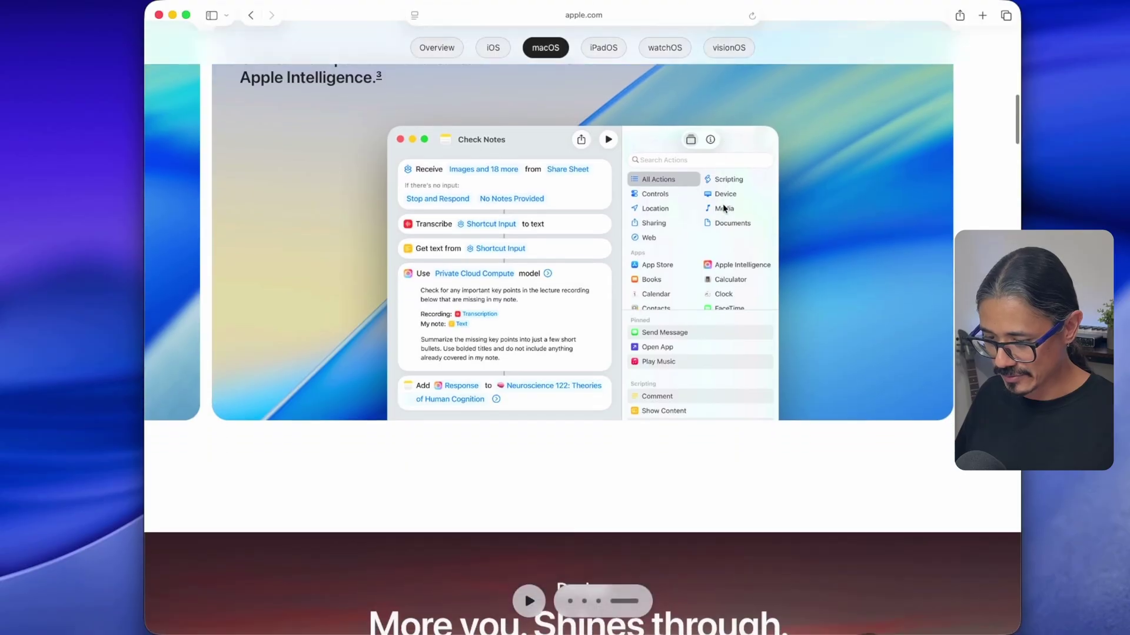
pyautogui.scroll(-3, 723, 206)
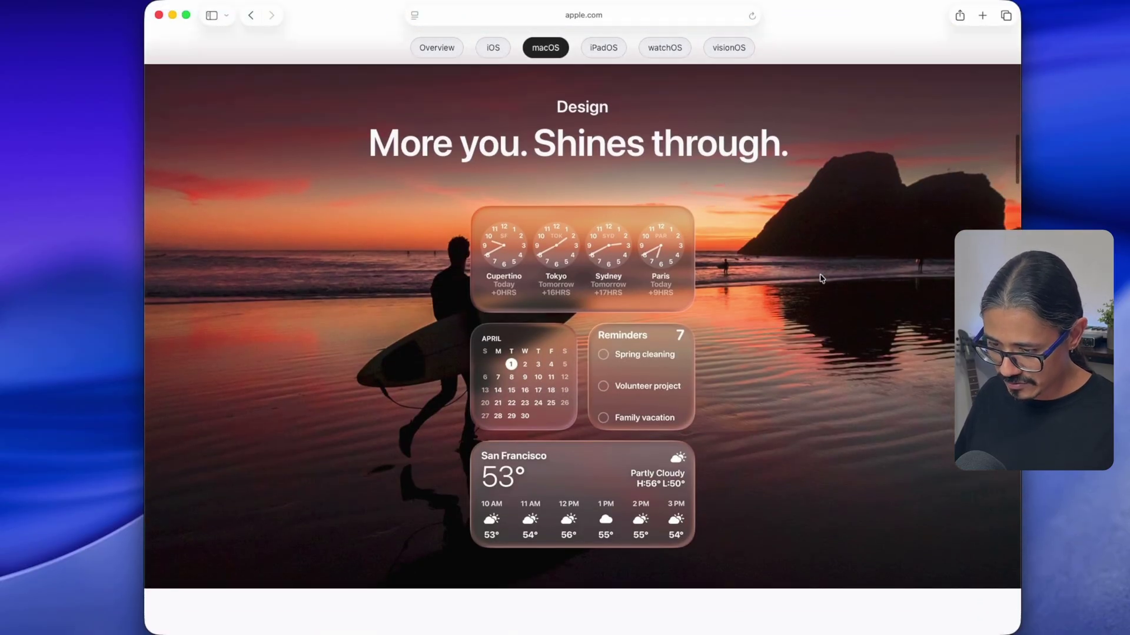
pyautogui.scroll(-5, 800, 311)
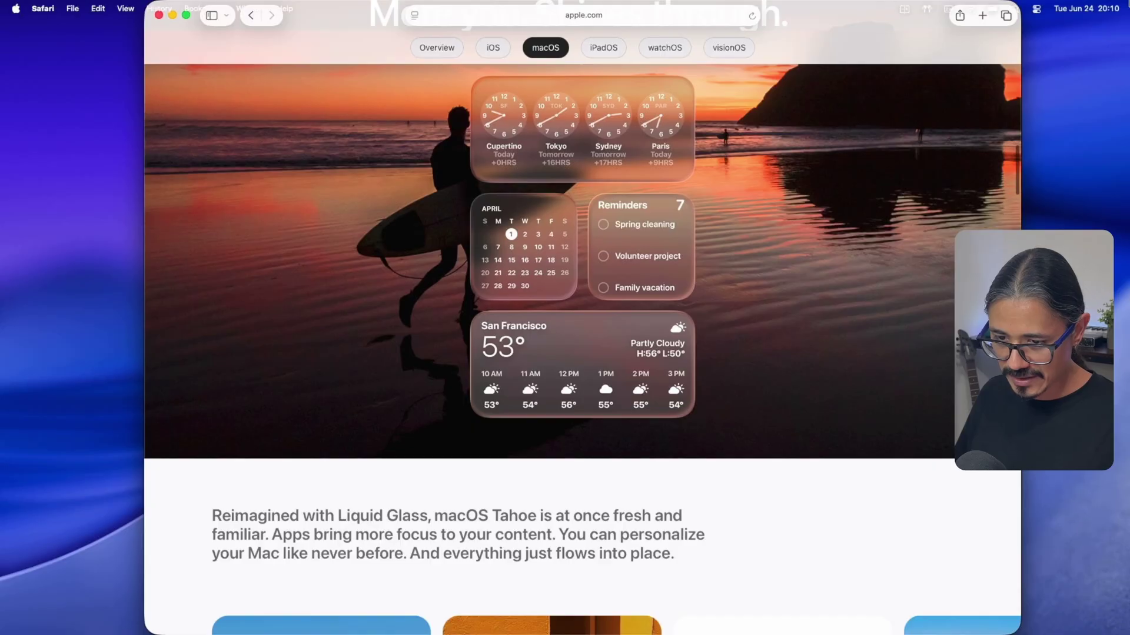
pyautogui.click(1085, 8)
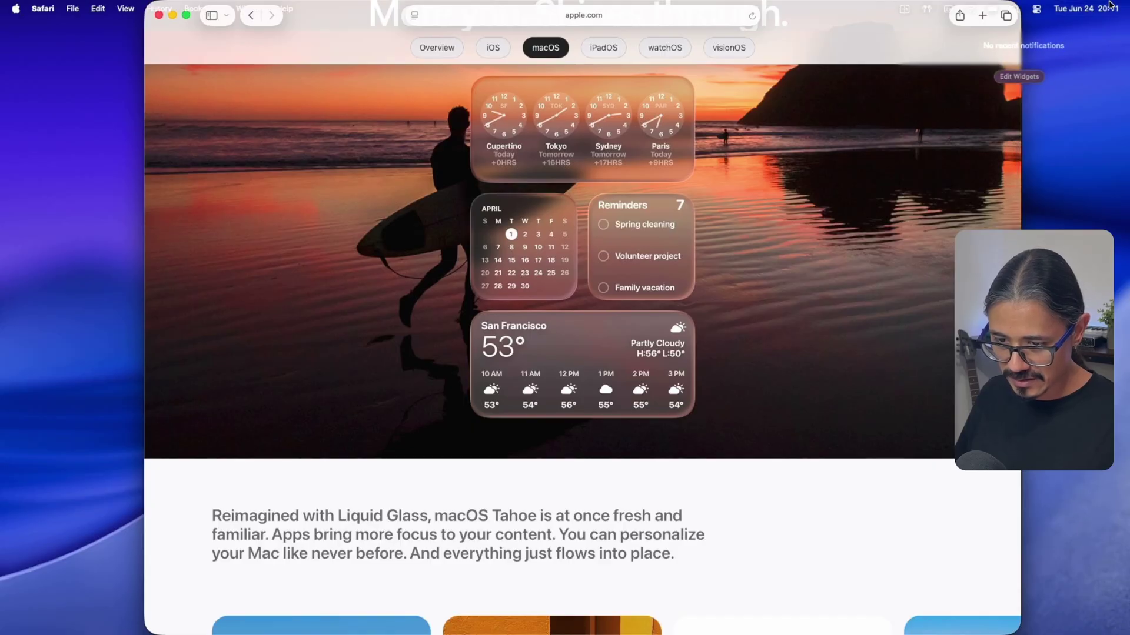
pyautogui.click(1036, 10)
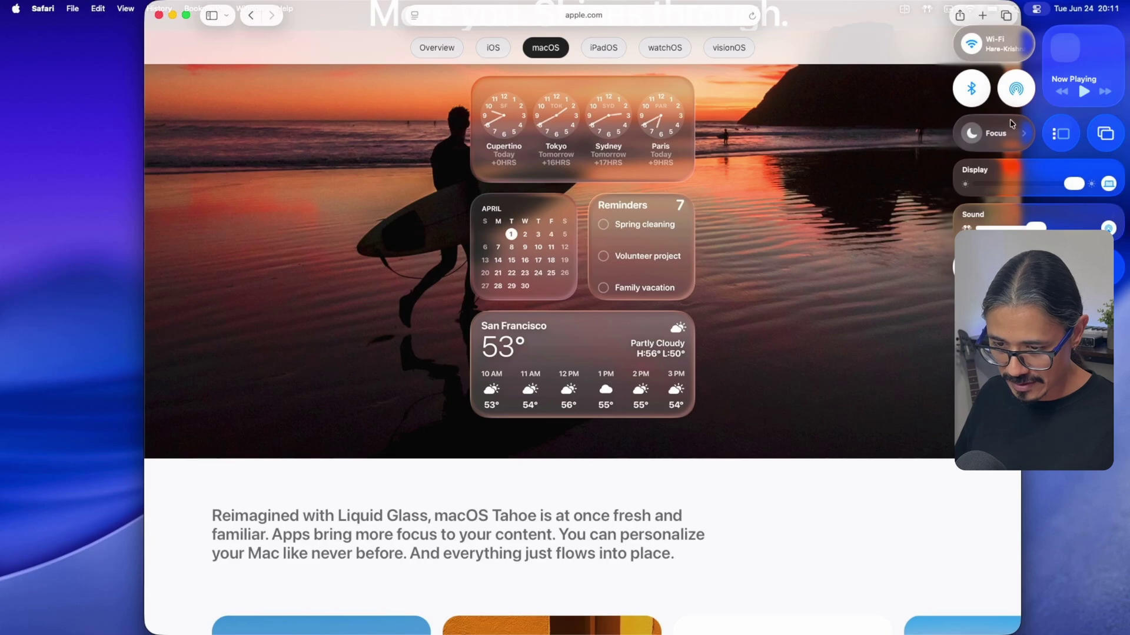
pyautogui.click(339, 211)
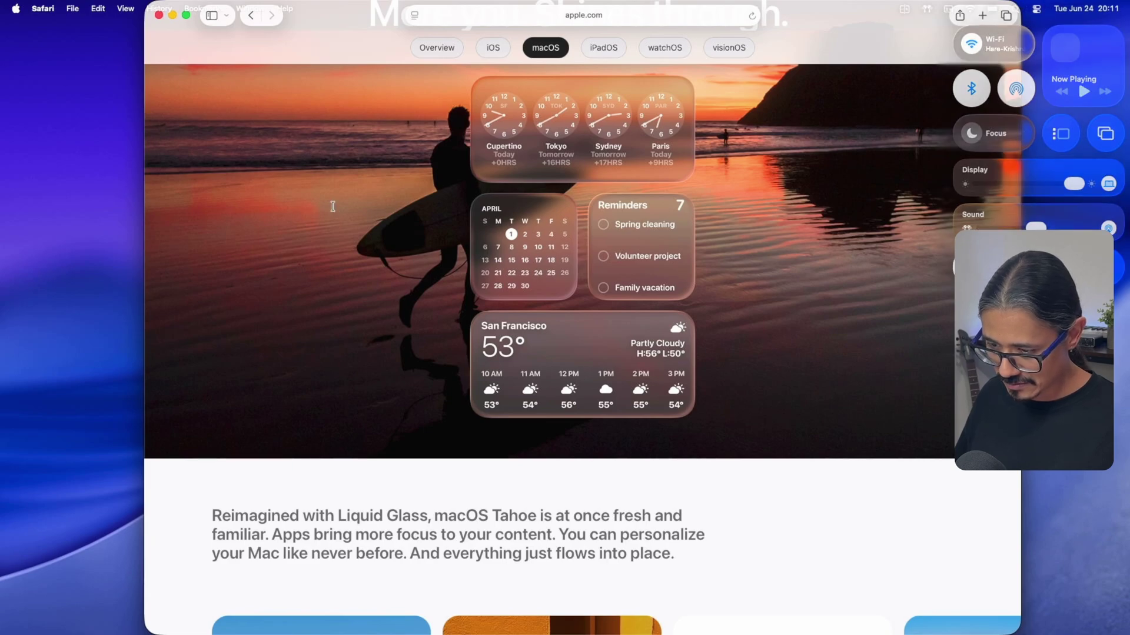
pyautogui.scroll(-6, 412, 514)
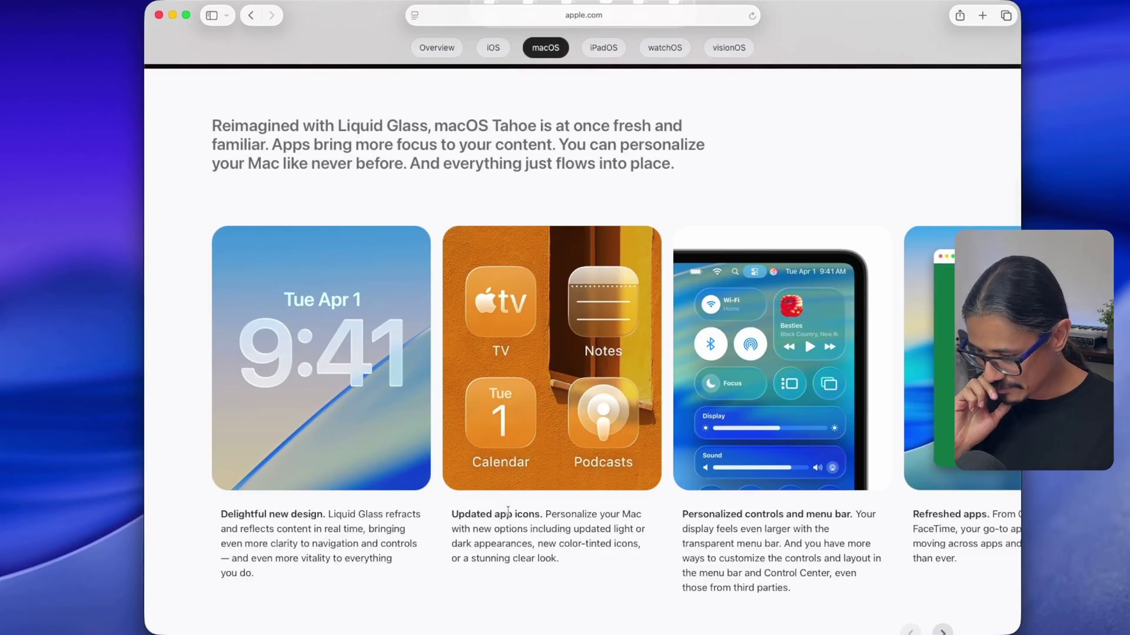
pyautogui.hscroll(5, 579, 507)
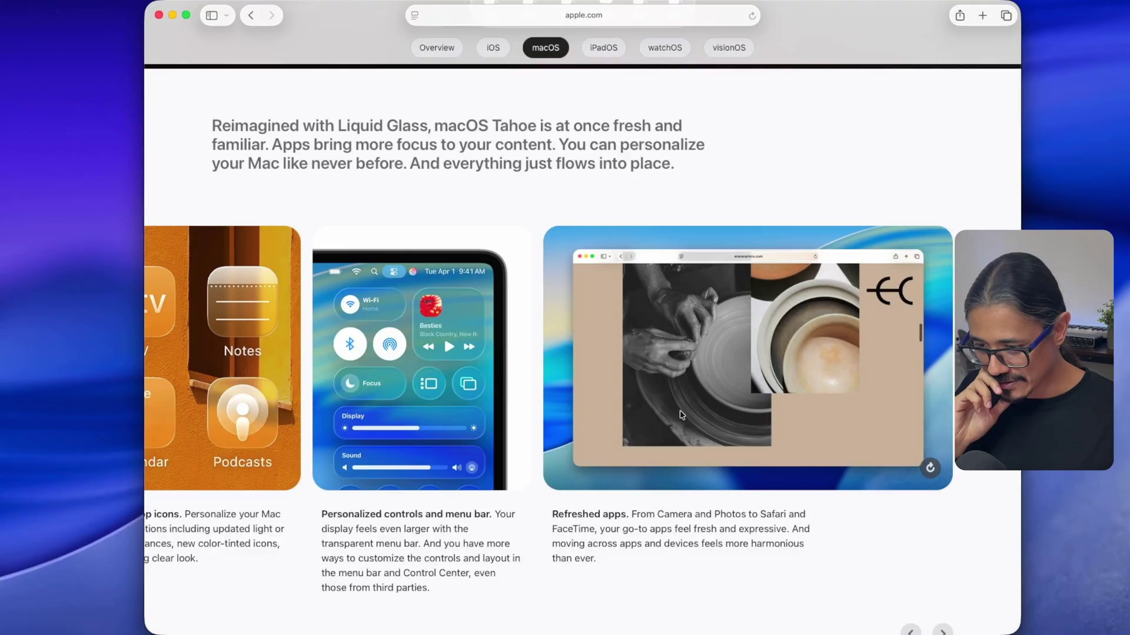
# Scroll the macOS Tahoe page down to the three Apple Intelligence feature cards
pyautogui.scroll(-5, 747, 348)
pyautogui.scroll(-4, 754, 364)
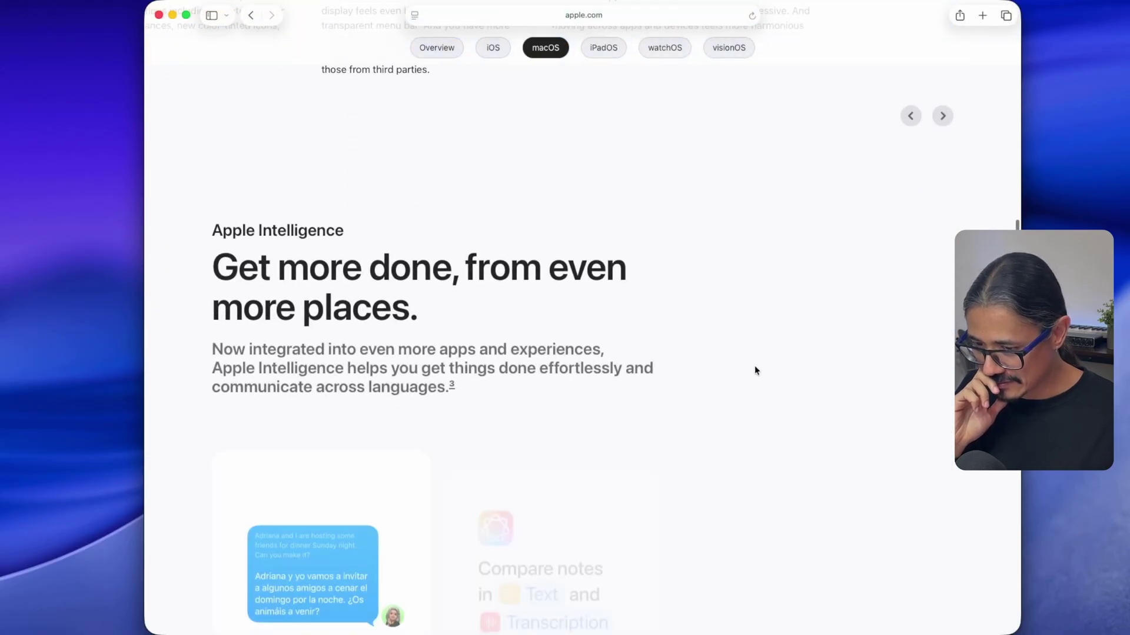
pyautogui.scroll(3, 754, 365)
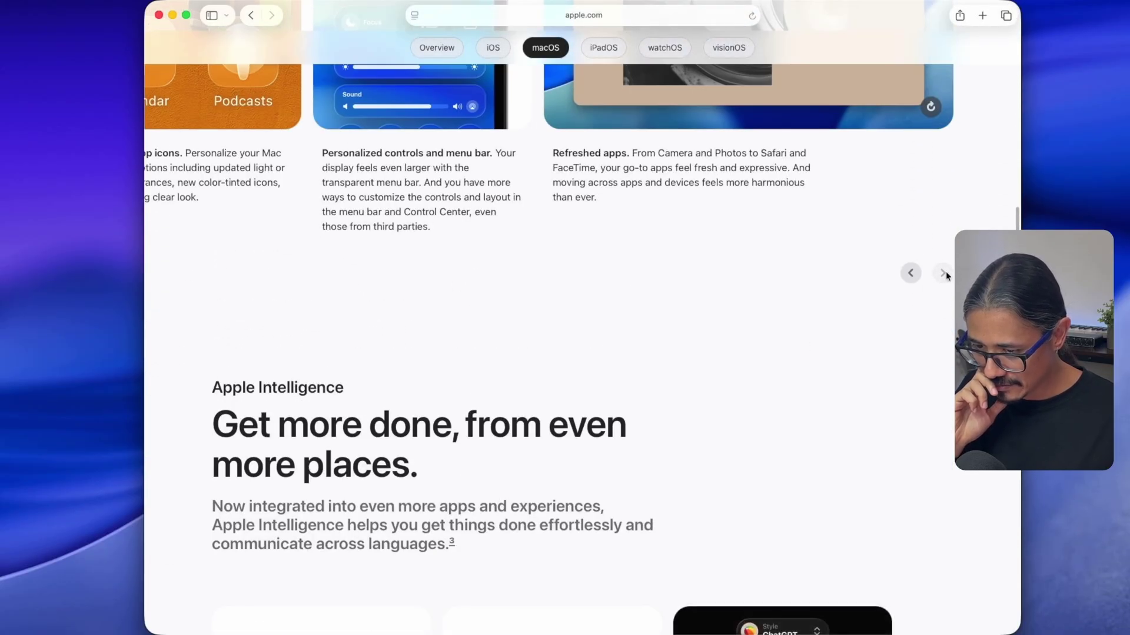
pyautogui.scroll(-3, 715, 354)
pyautogui.scroll(-5, 724, 358)
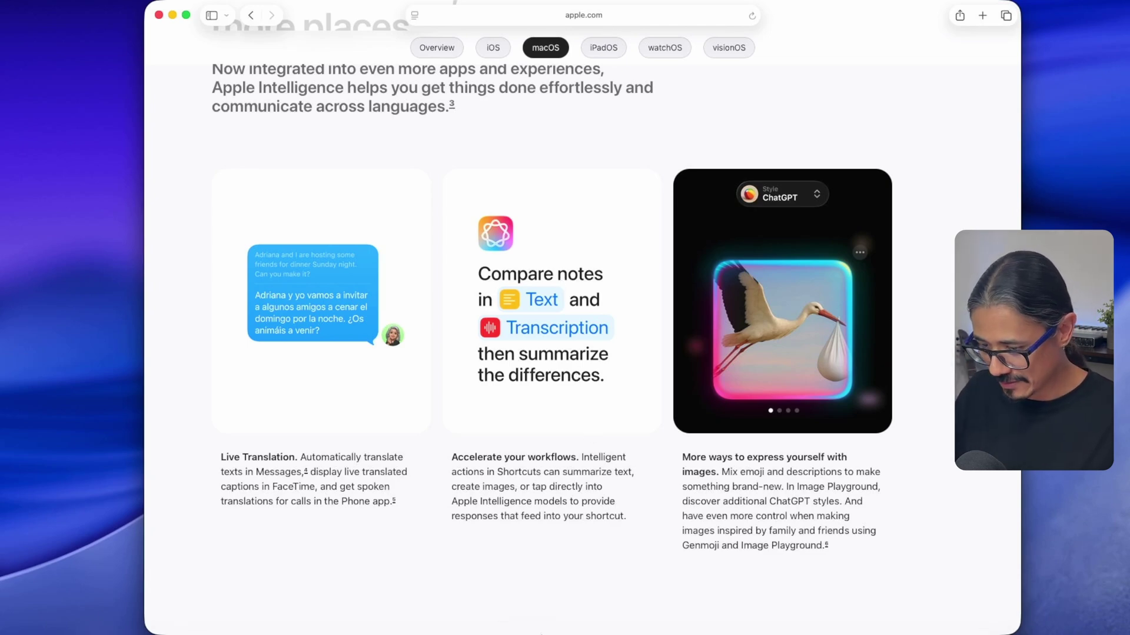
pyautogui.moveTo(525, 615)
pyautogui.click(807, 608)
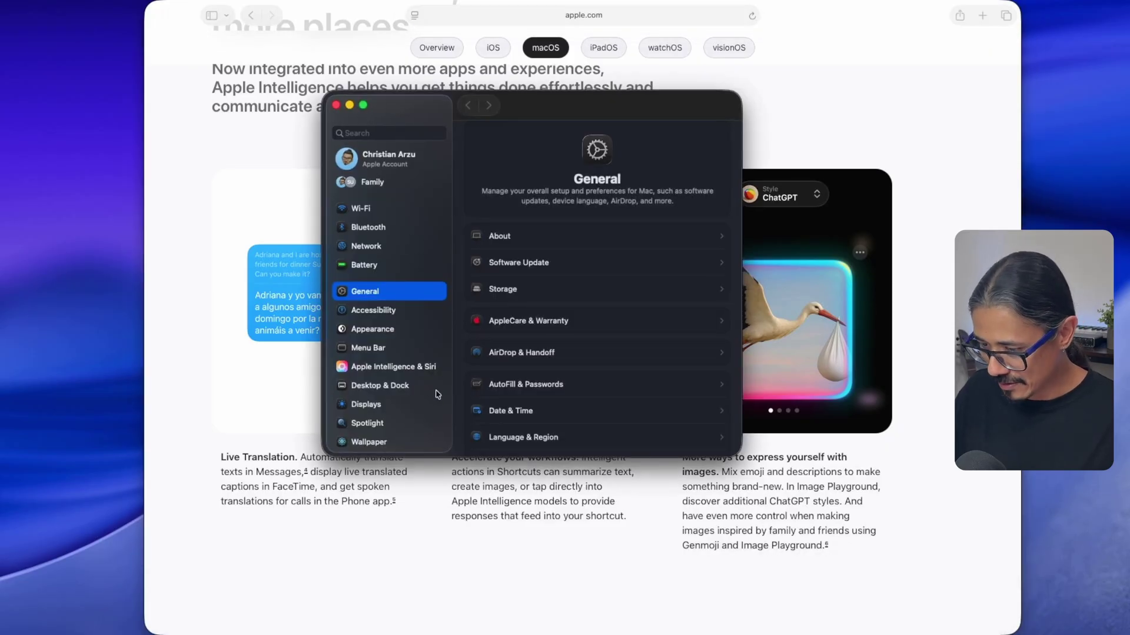
pyautogui.click(418, 369)
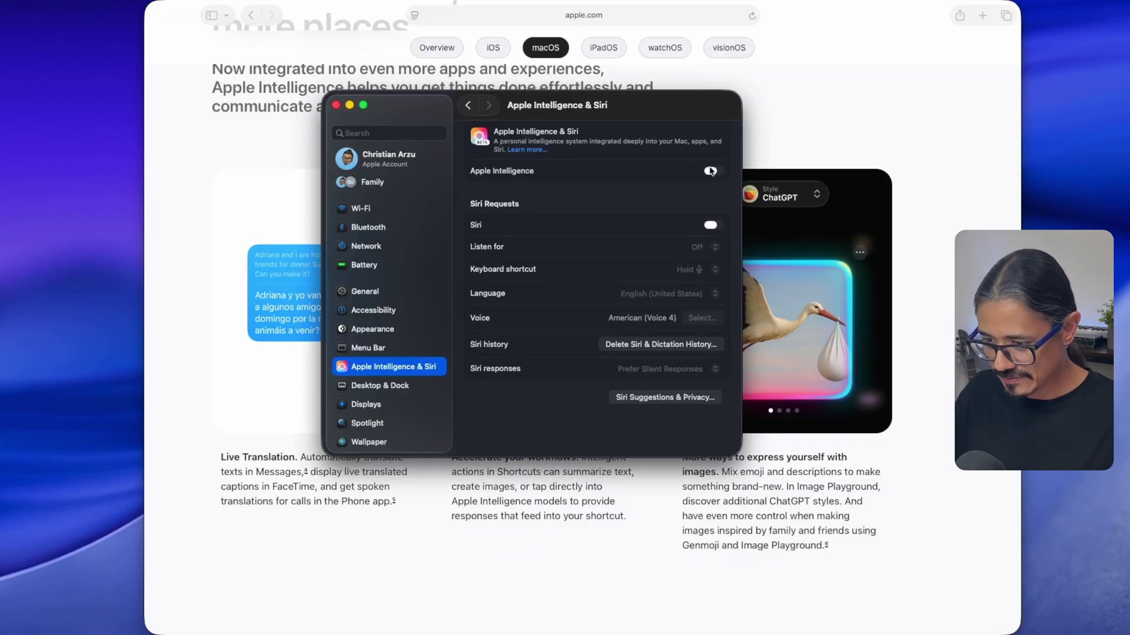
pyautogui.press('super+q')
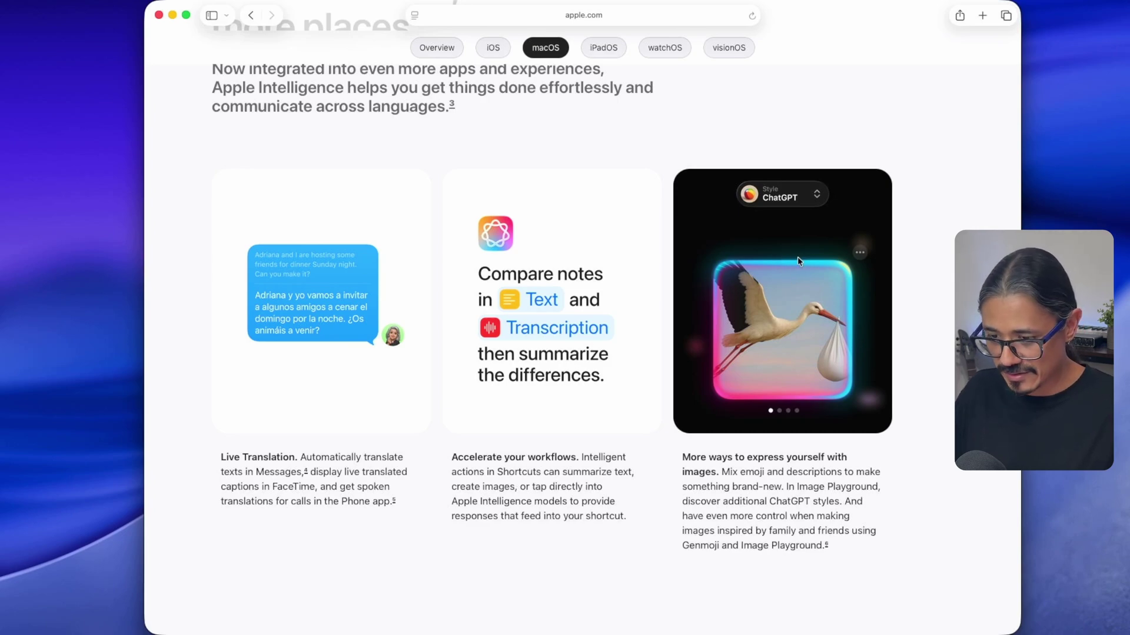
# Scroll through the Continuity features, swipe the carousel, and continue down to the Spotlight cards
pyautogui.scroll(-10, 789, 271)
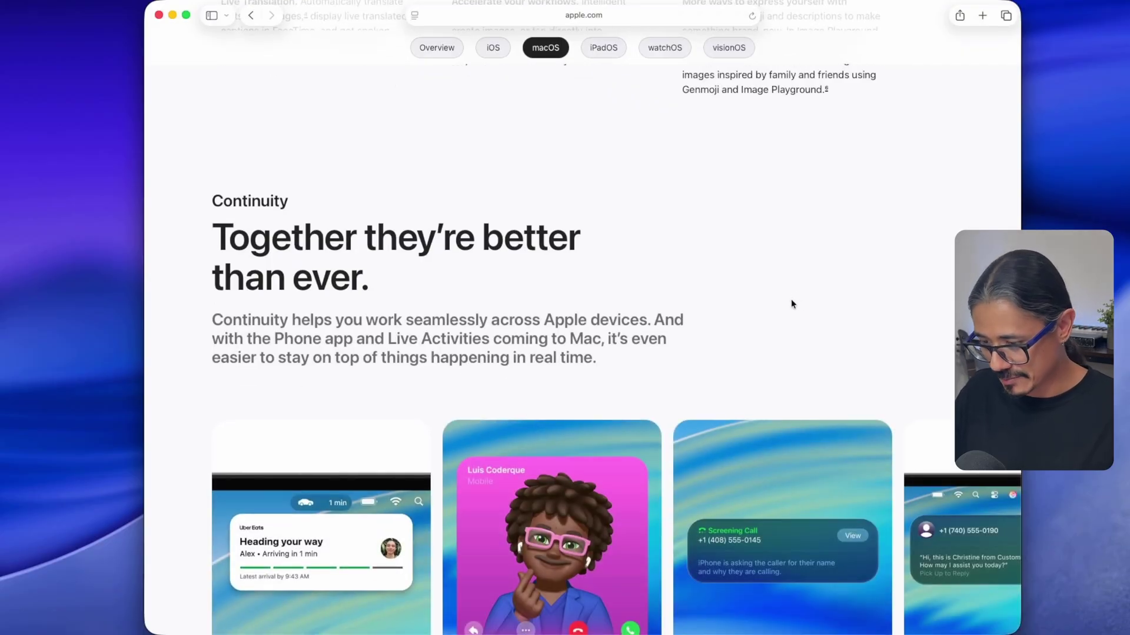
pyautogui.scroll(-3, 618, 265)
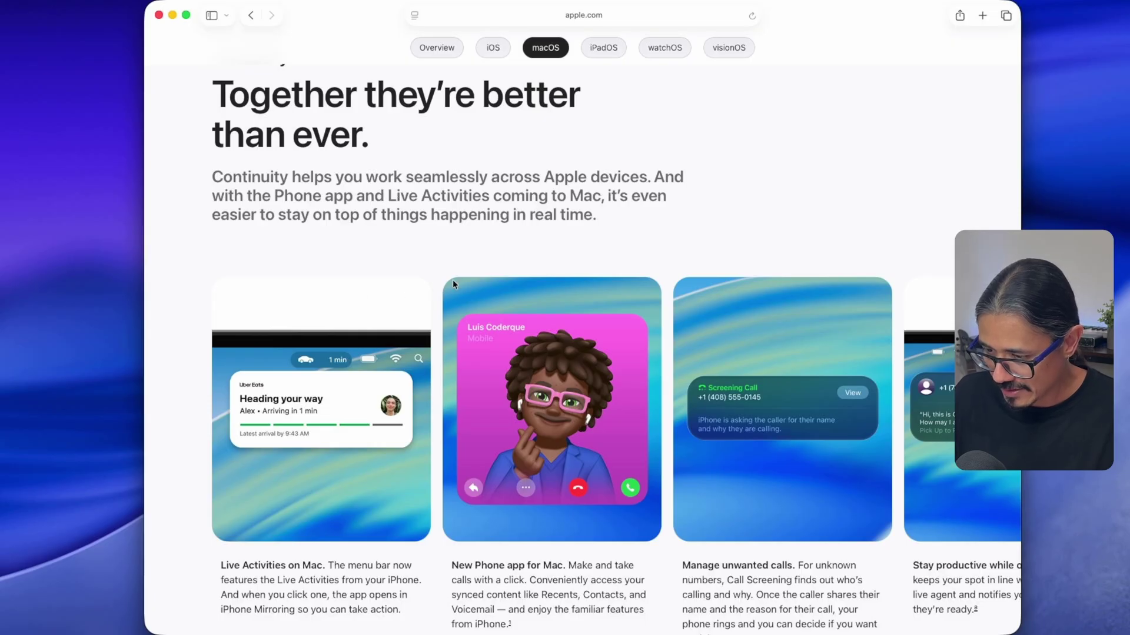
pyautogui.scroll(-3, 453, 280)
pyautogui.scroll(3, 453, 280)
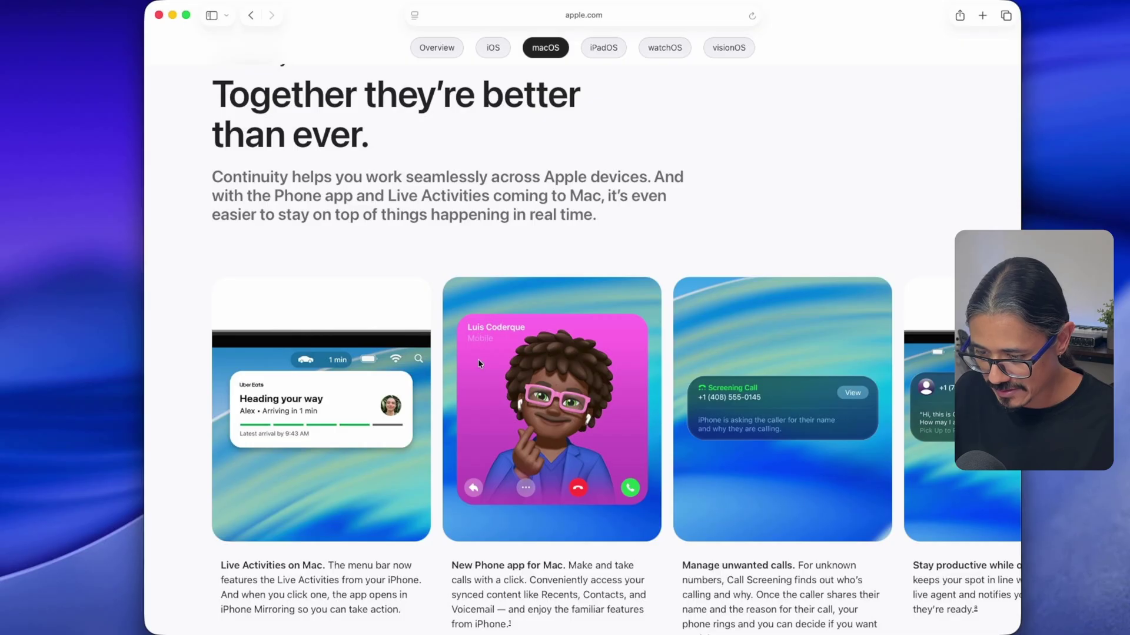
pyautogui.scroll(-5, 587, 383)
pyautogui.scroll(1, 587, 379)
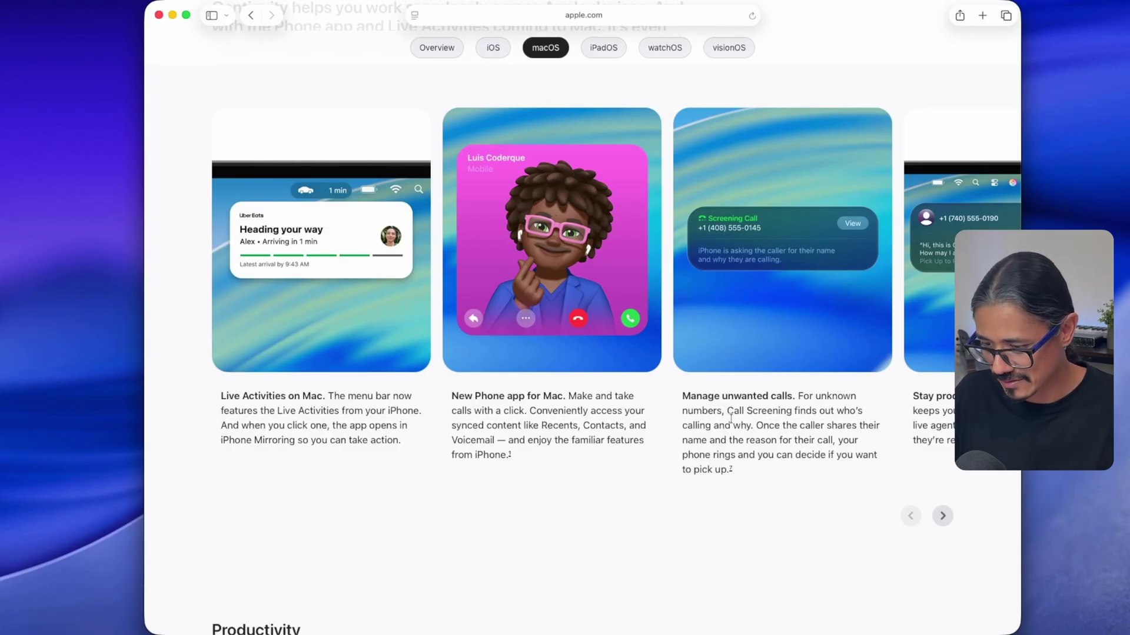
pyautogui.hscroll(5, 509, 397)
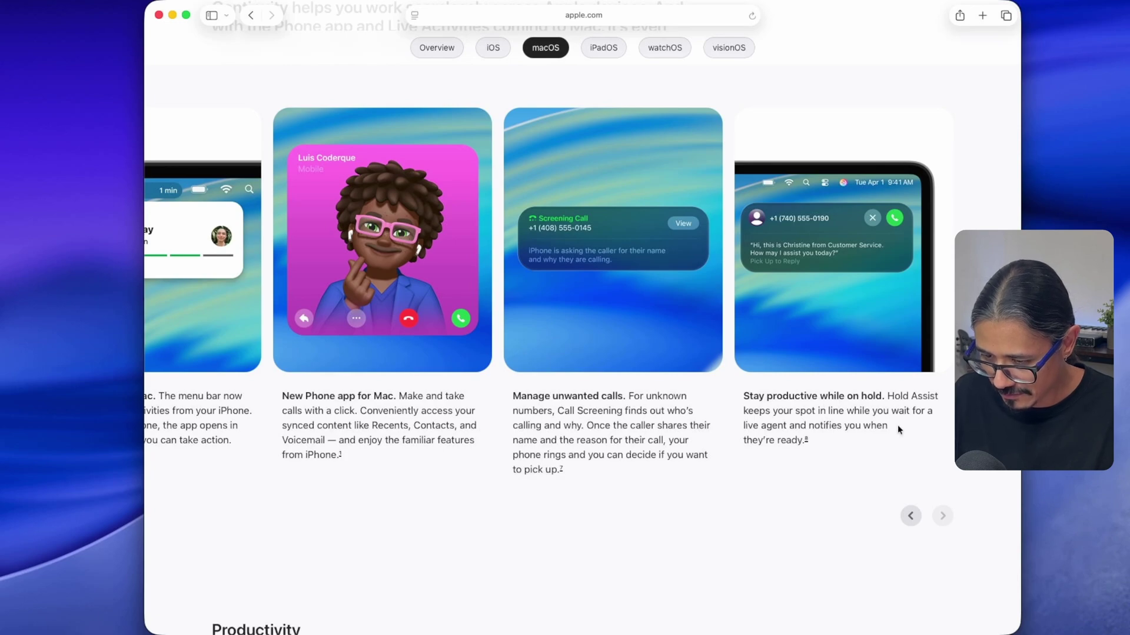
pyautogui.scroll(-10, 826, 422)
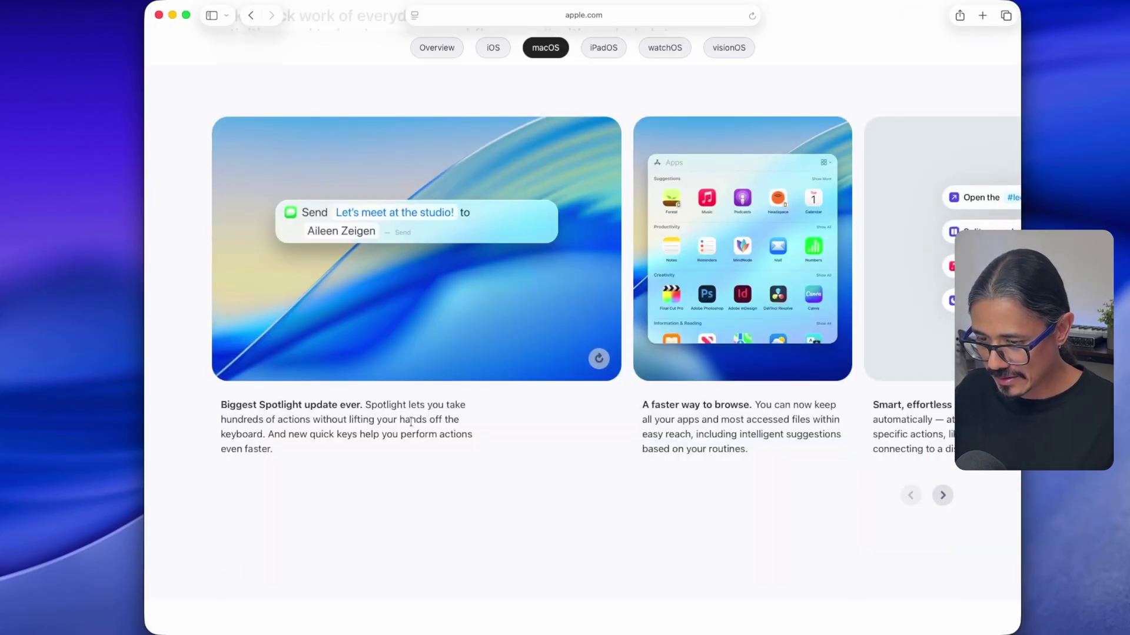
pyautogui.scroll(-1, 411, 421)
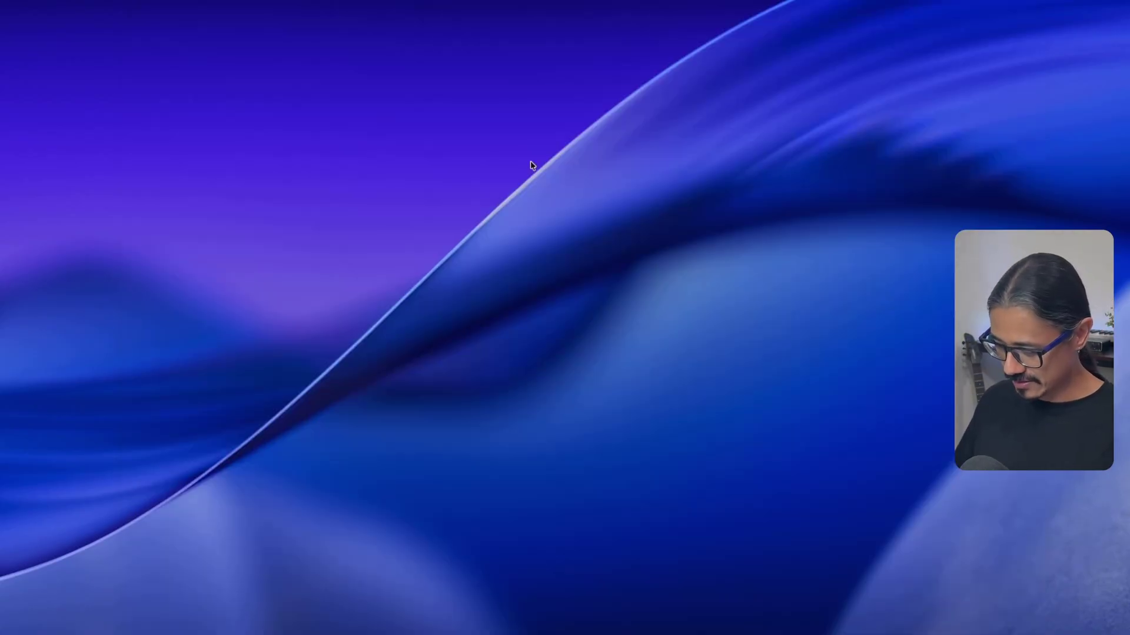
# Open Spotlight and cycle through its Applications, Files, and Clipboard browse modes
pyautogui.press('super+space')
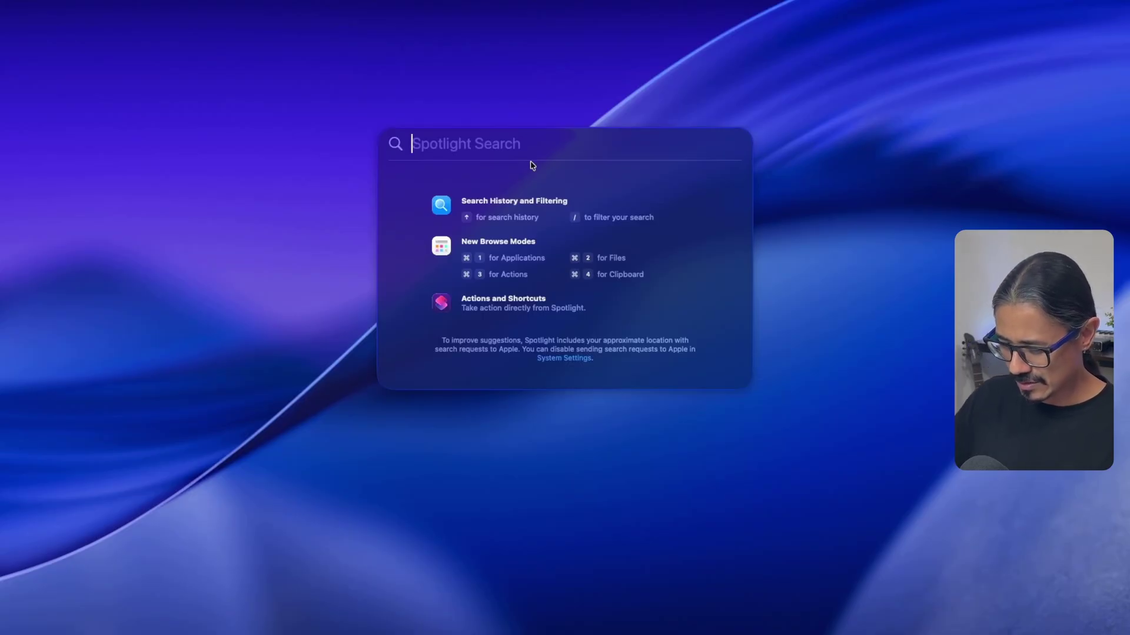
pyautogui.press('super+1')
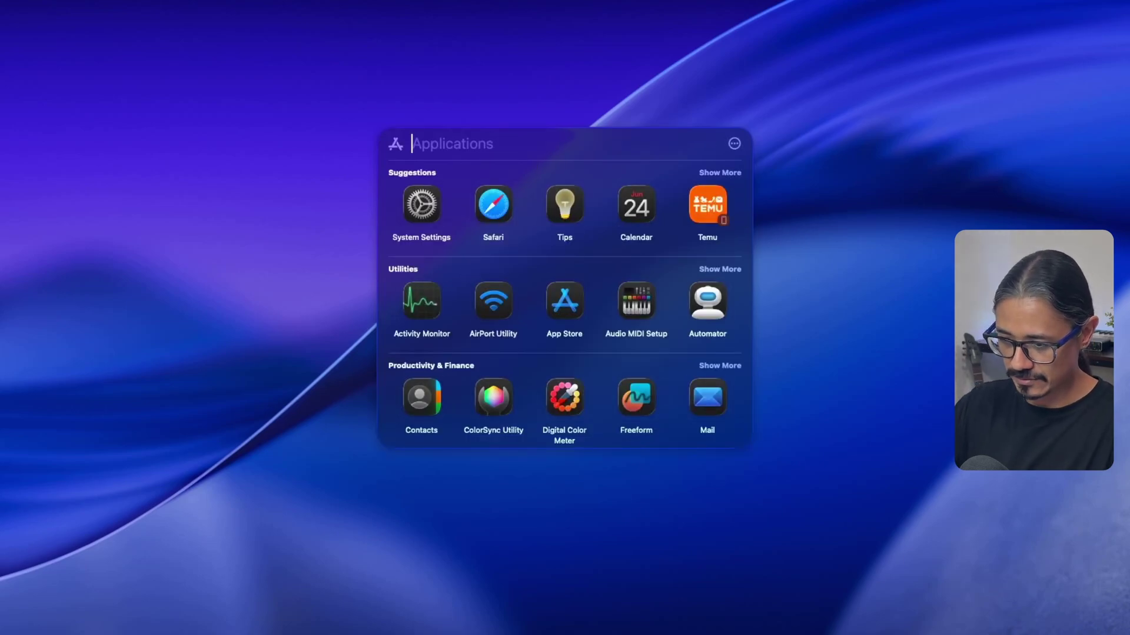
pyautogui.press('Escape')
pyautogui.press('super+space')
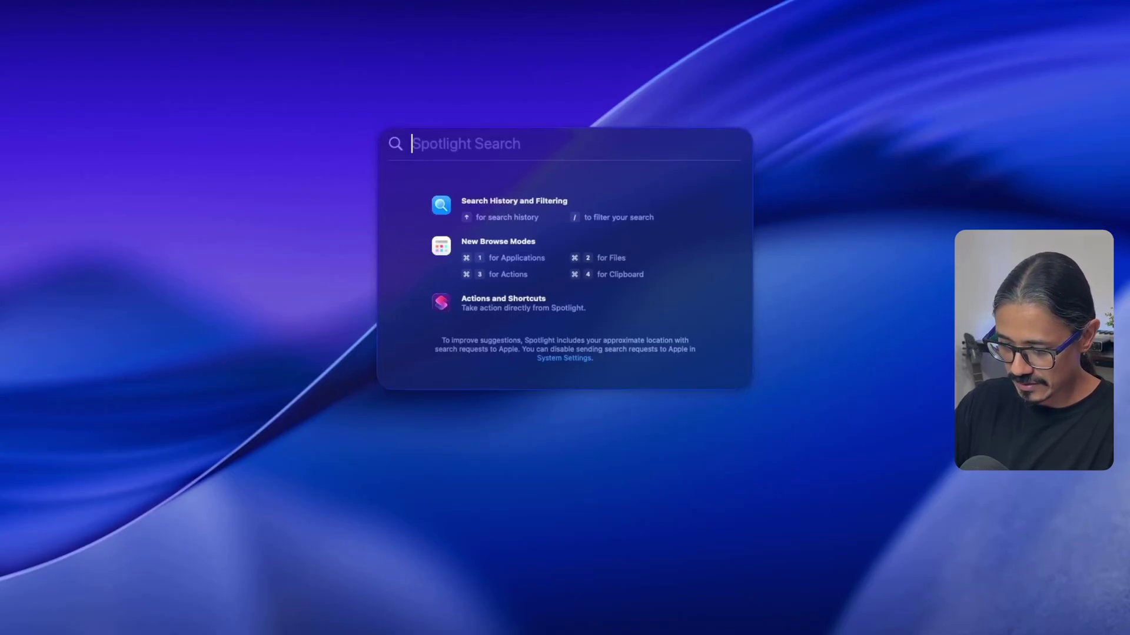
pyautogui.press('super+2')
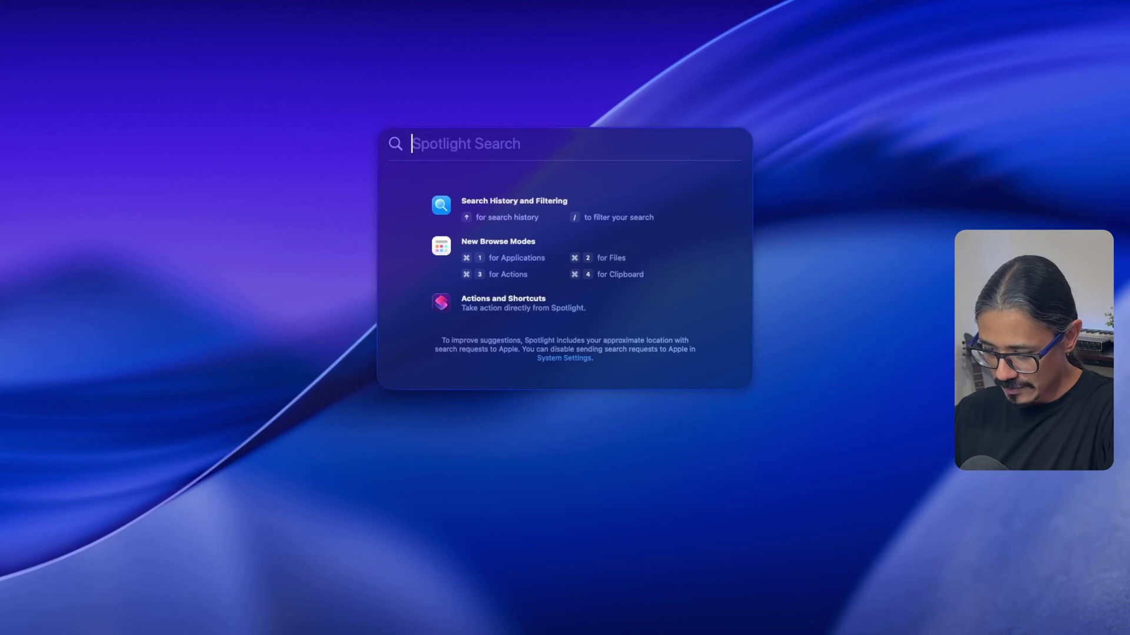
pyautogui.press('super+4')
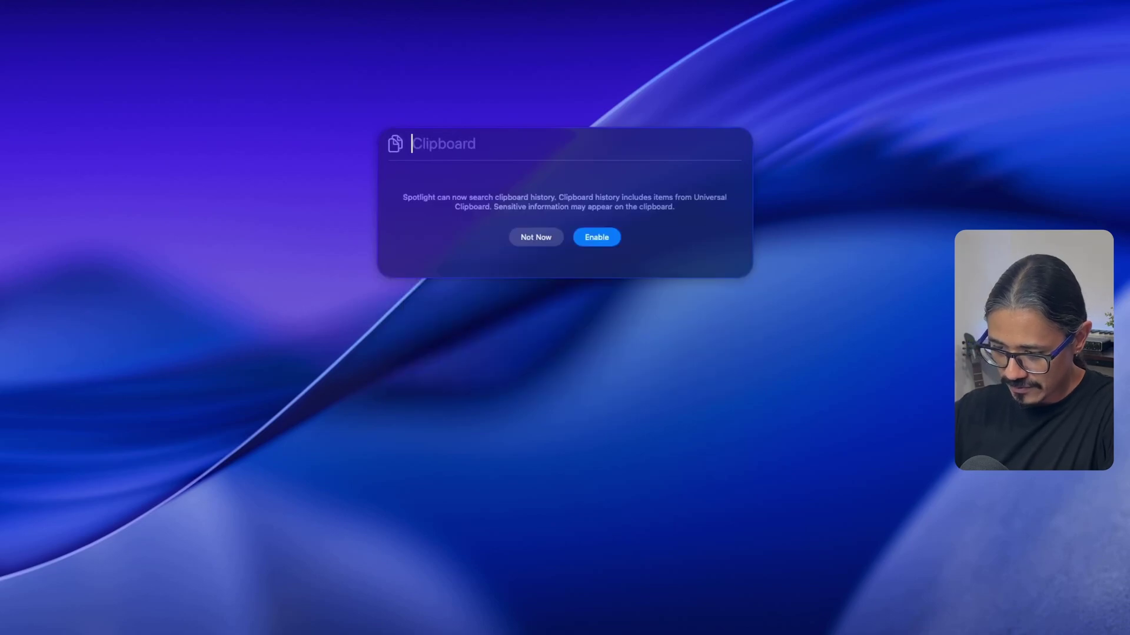
# Enable clipboard history search, skip its clear-history option, and return to default Spotlight search
pyautogui.click(601, 237)
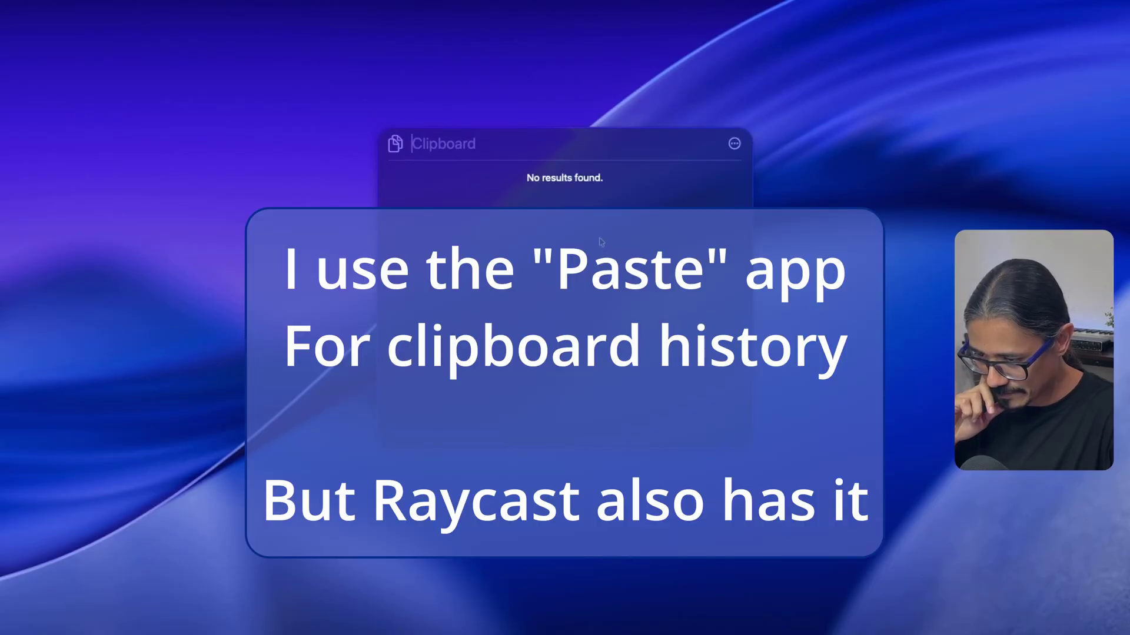
pyautogui.click(734, 143)
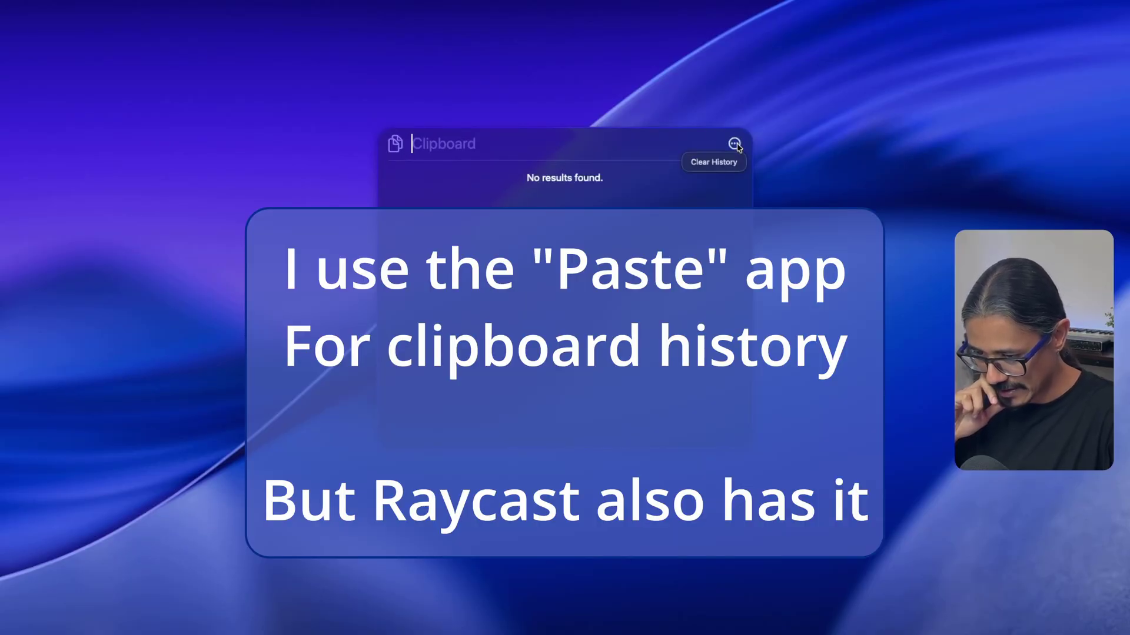
pyautogui.click(731, 162)
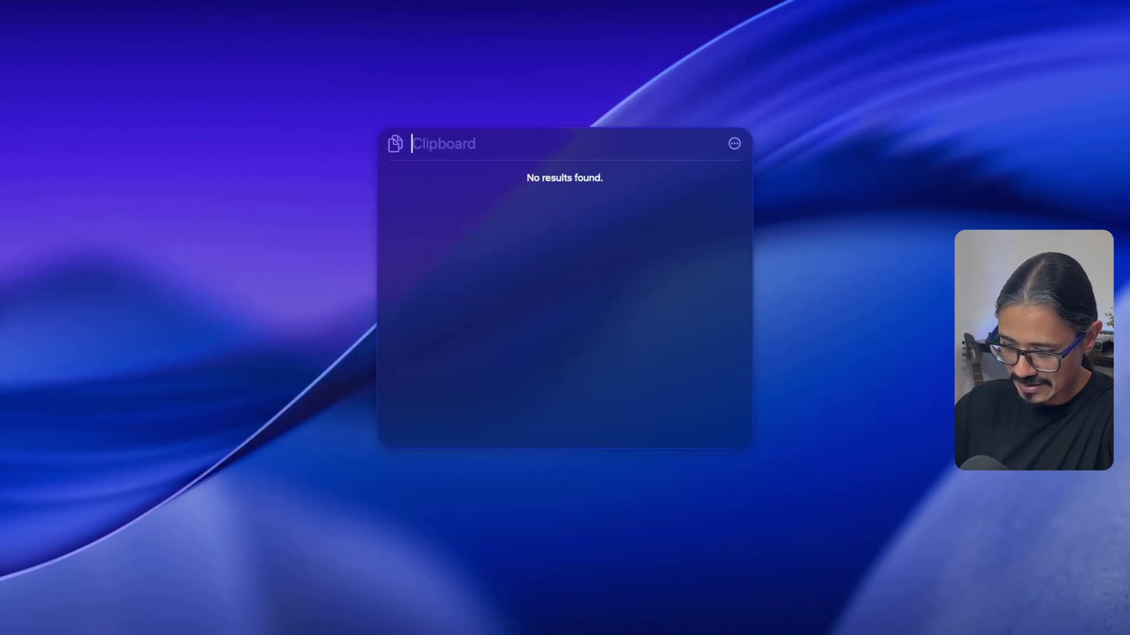
pyautogui.press('Escape')
pyautogui.press('super+space')
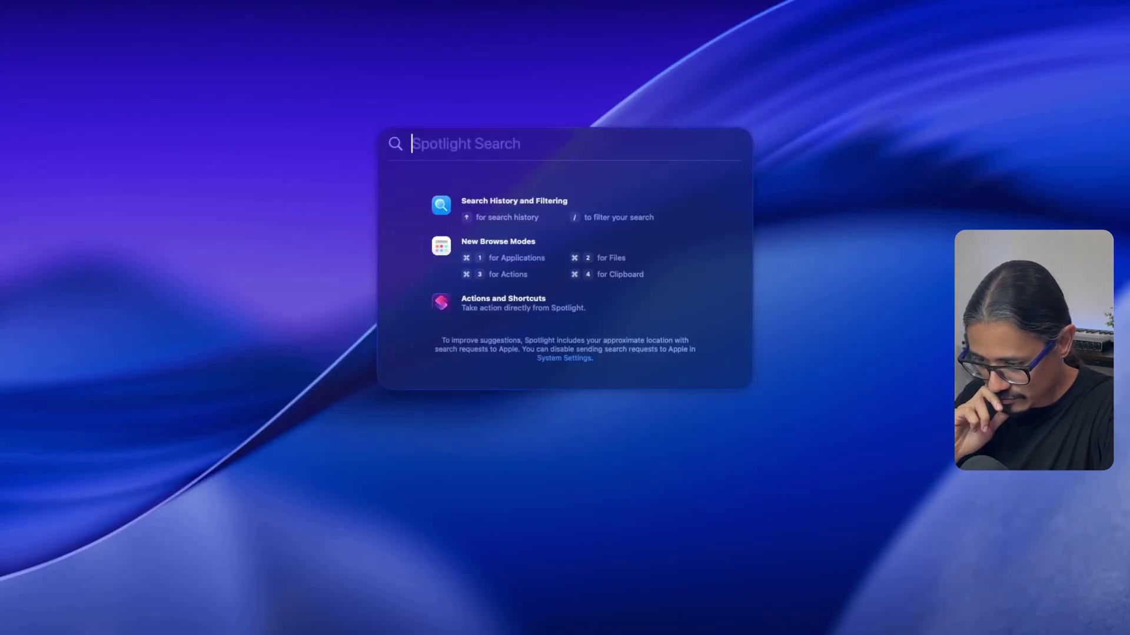
# Browse Spotlight's Actions list from Suggestions down to Calendar and Clock, then back to the top
pyautogui.press('super+3')
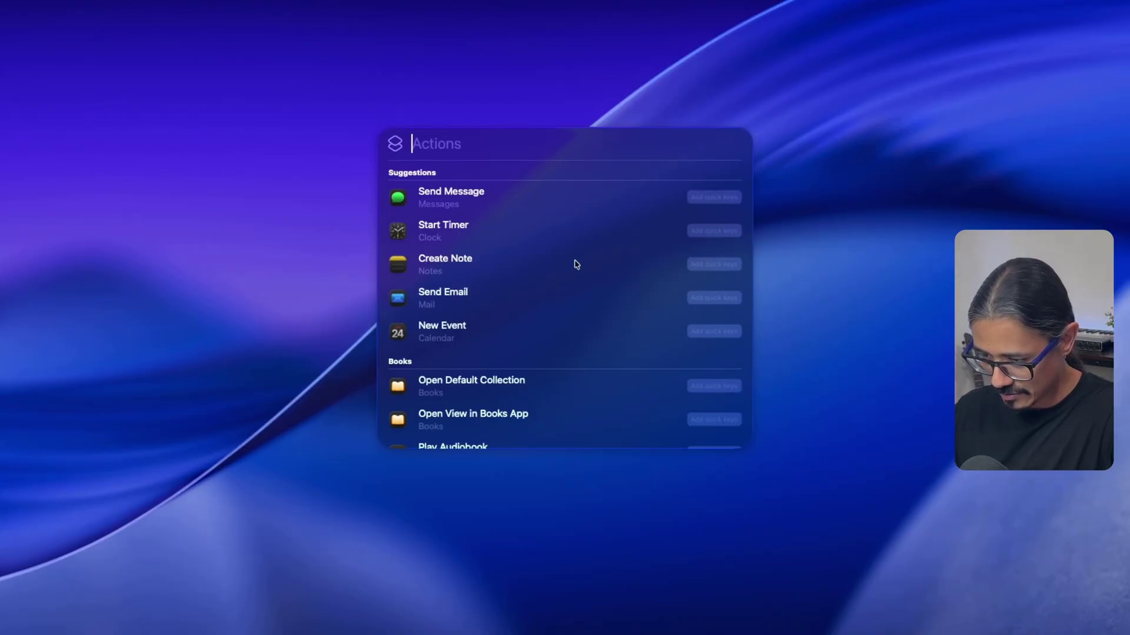
pyautogui.scroll(-1, 548, 270)
pyautogui.scroll(2, 545, 270)
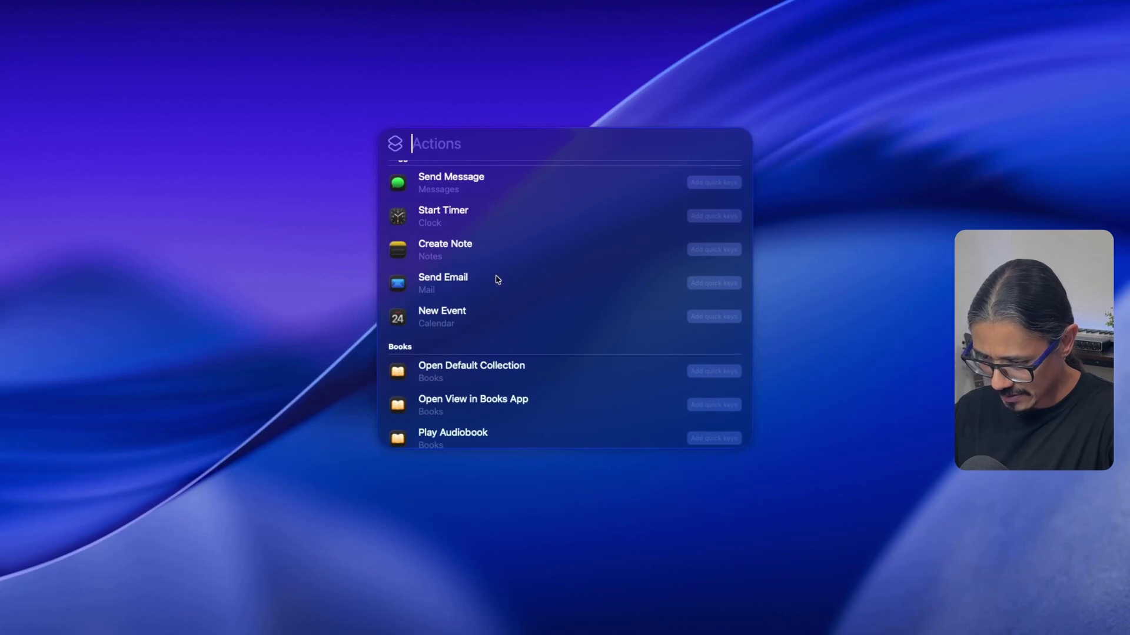
pyautogui.scroll(-1, 495, 284)
pyautogui.scroll(-6, 494, 284)
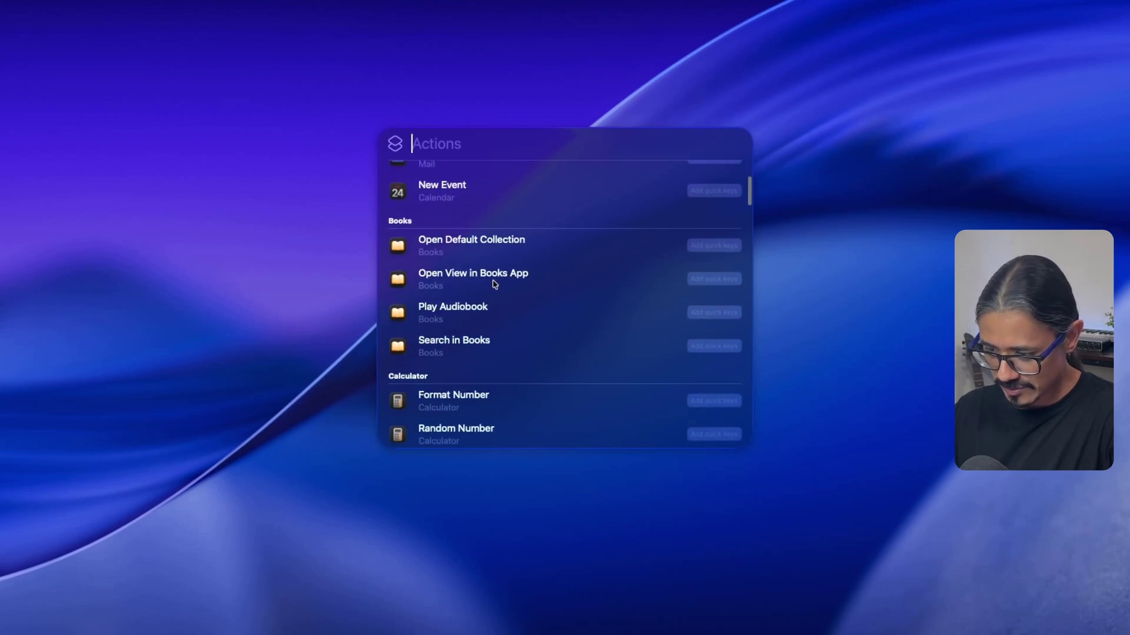
pyautogui.scroll(-5, 494, 284)
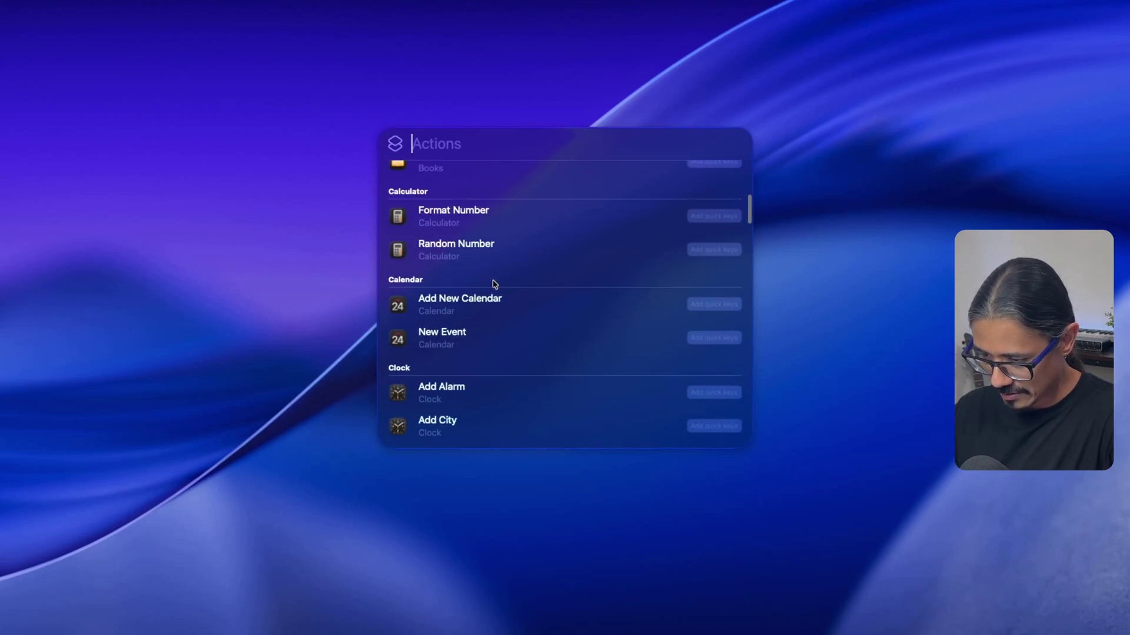
pyautogui.scroll(8, 494, 284)
pyautogui.scroll(1, 494, 284)
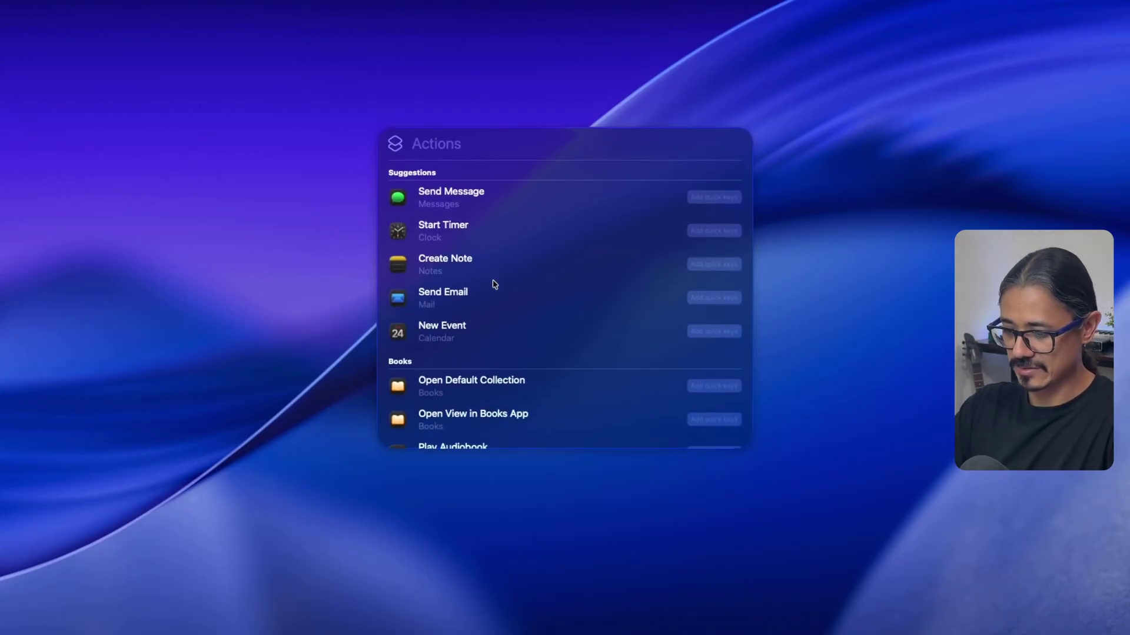
# Try 10+5 in Actions, then calculate 10+5 = 15 in the general Spotlight search
pyautogui.write('a')
pyautogui.press('BackSpace')
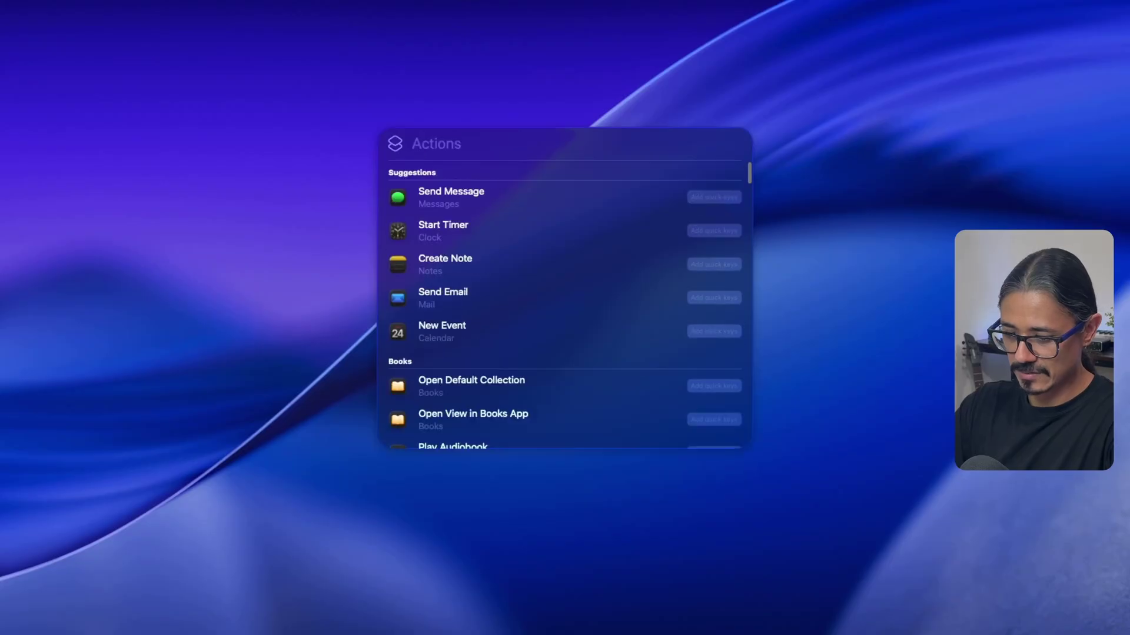
pyautogui.write('10')
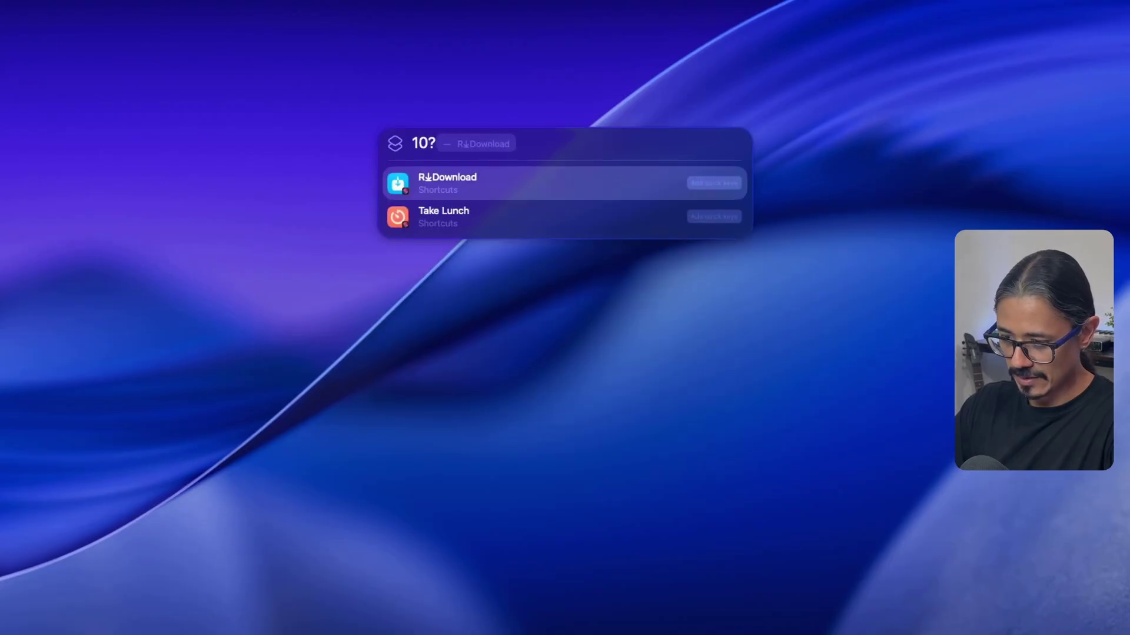
pyautogui.write('+5')
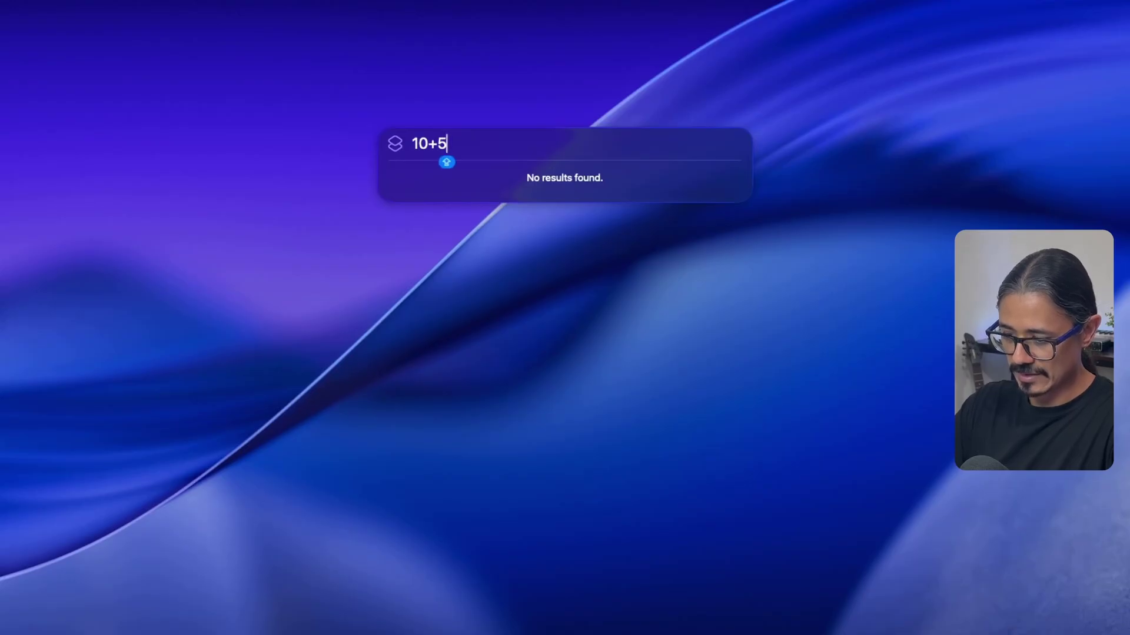
pyautogui.press('Escape')
pyautogui.write('10_+')
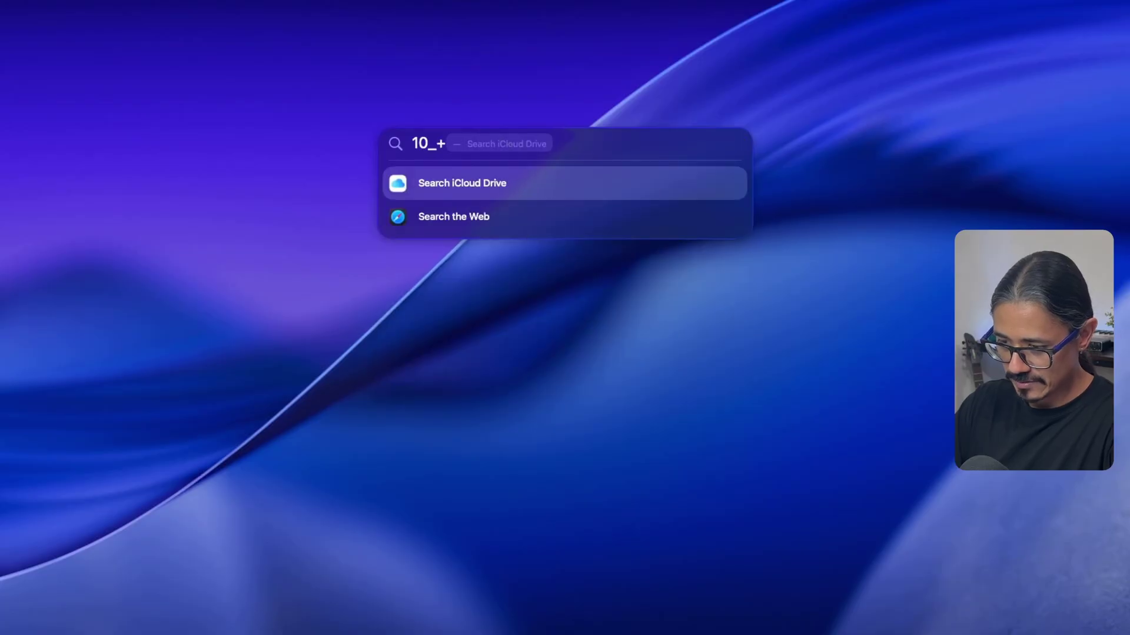
pyautogui.press('BackSpace')
pyautogui.press('BackSpace')
pyautogui.write('+5')
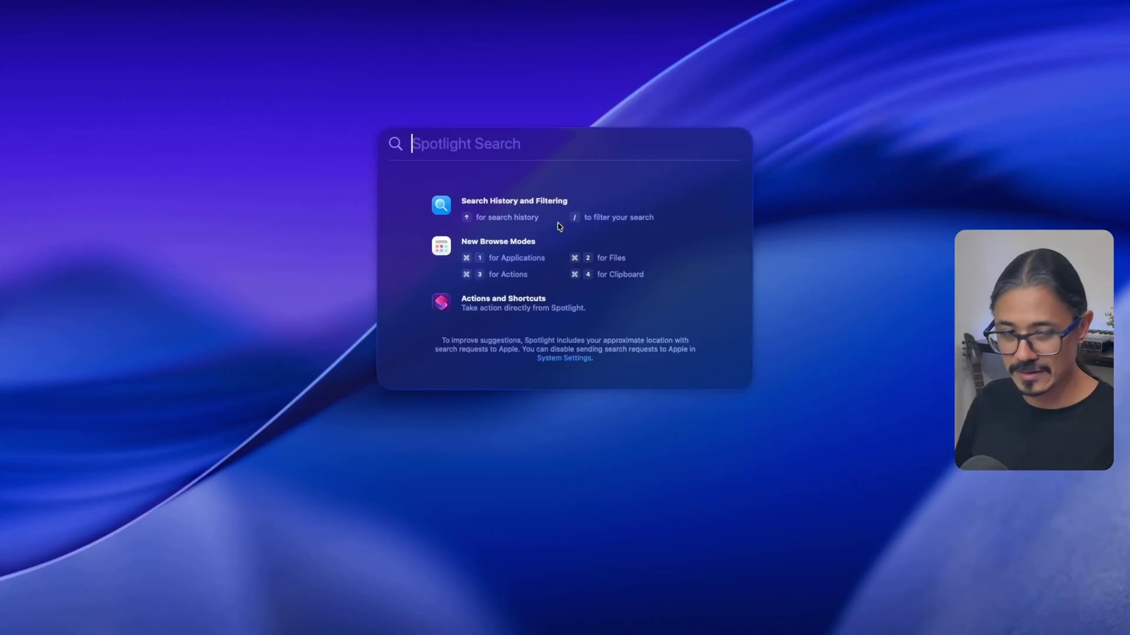
# Search 'remind me to wash the clothes tomorrow at 5 am' and select the query text
pyautogui.write('remind me to')
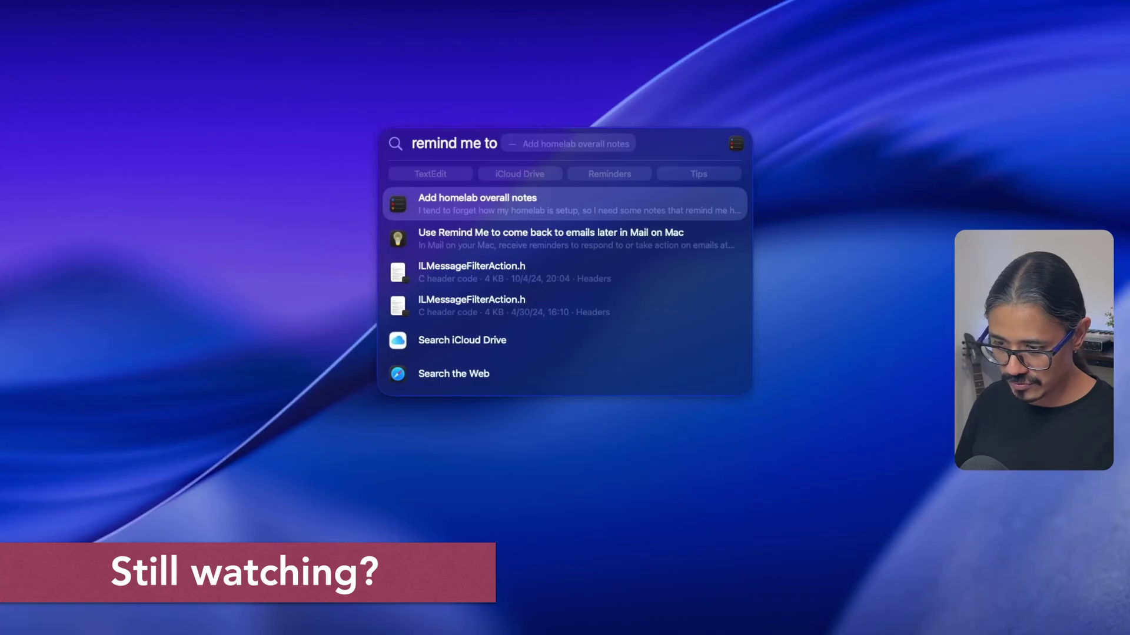
pyautogui.write(' wash the clot')
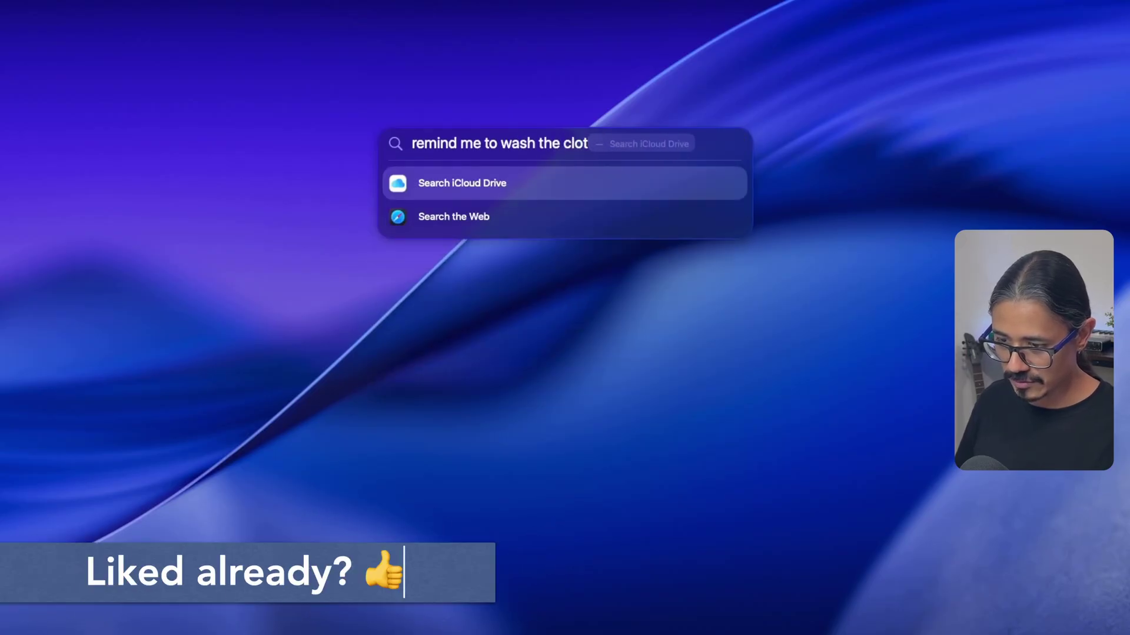
pyautogui.write('hes tomorrow at')
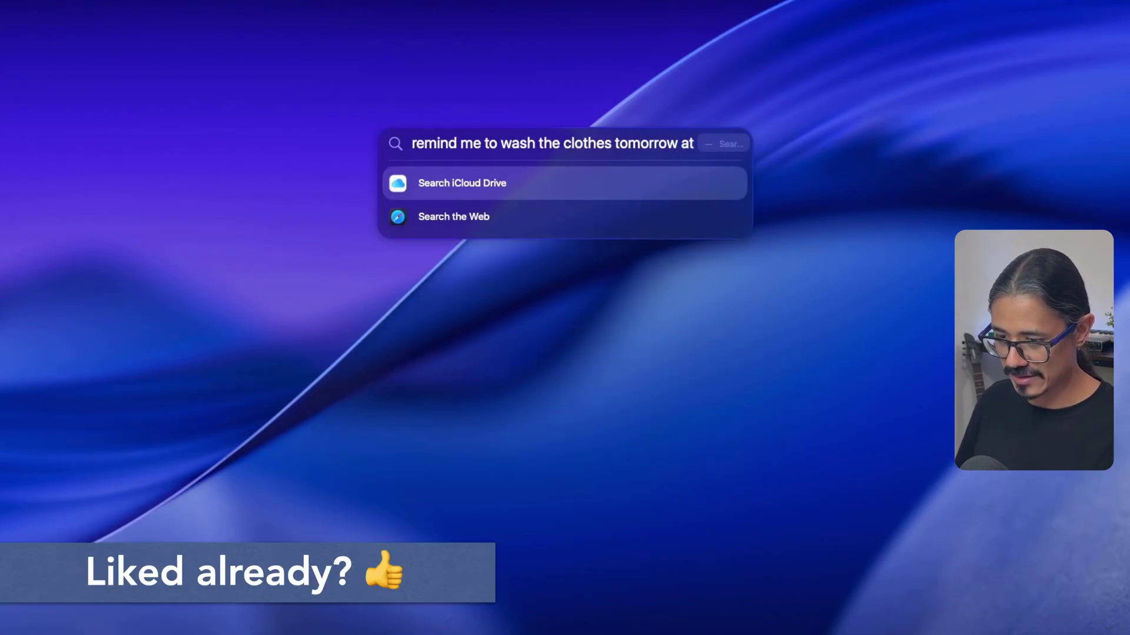
pyautogui.write(' 5 am')
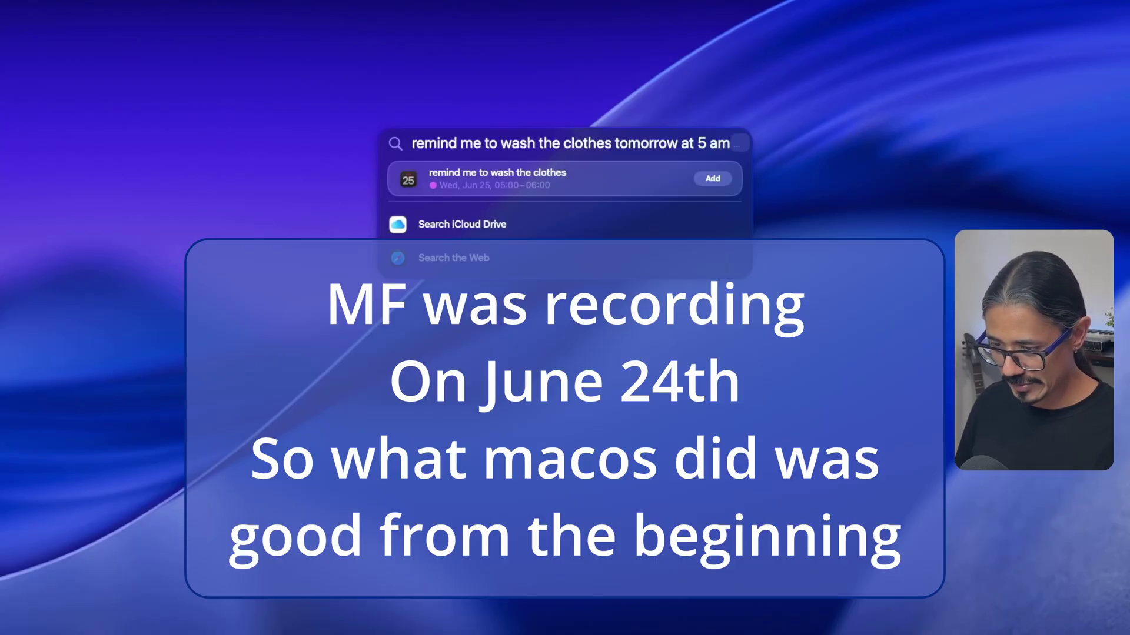
pyautogui.click(629, 144)
# Clear the query and try the New Reminder action from Actions browse mode
pyautogui.press('BackSpace')
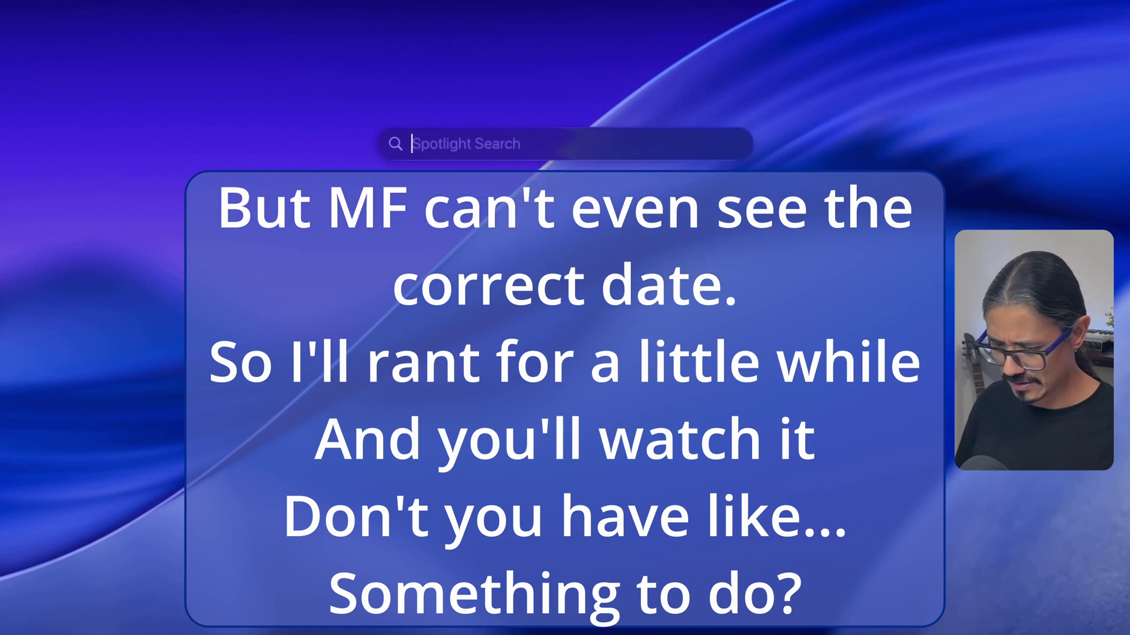
pyautogui.press('super+3')
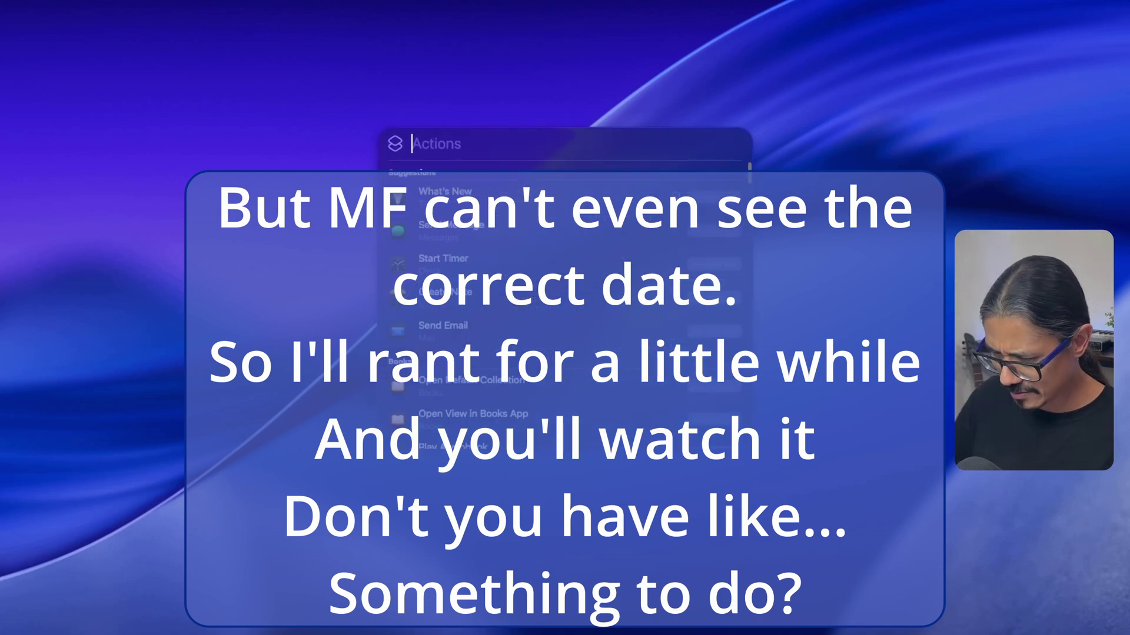
pyautogui.write('remind')
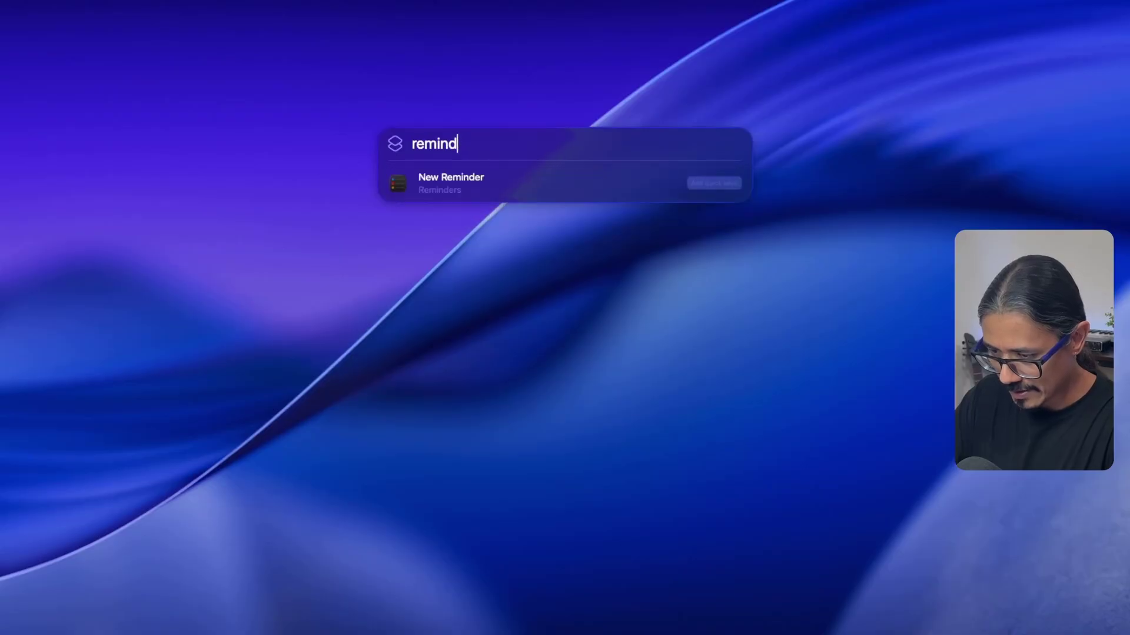
pyautogui.write(' me')
pyautogui.press('BackSpace')
pyautogui.press('BackSpace')
pyautogui.press('BackSpace')
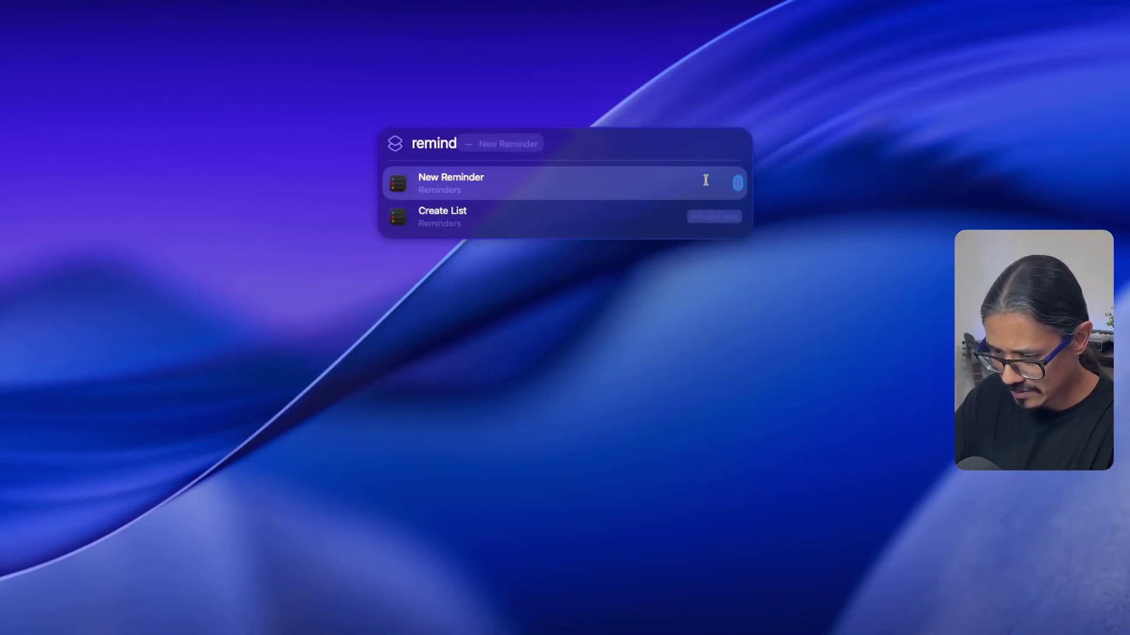
pyautogui.click(444, 194)
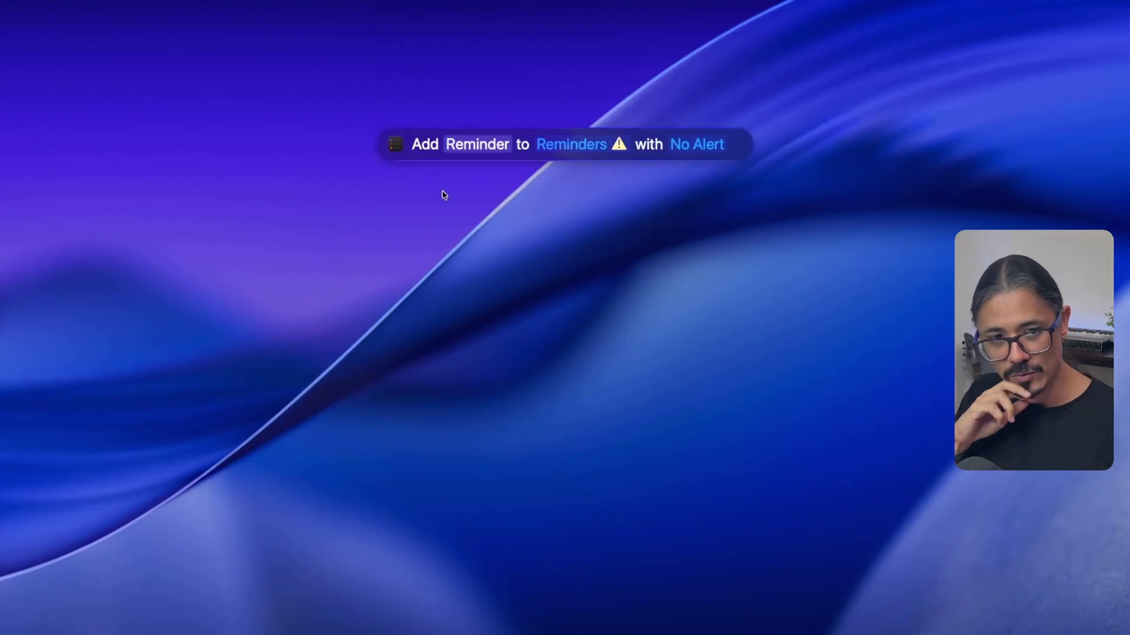
pyautogui.press('Escape')
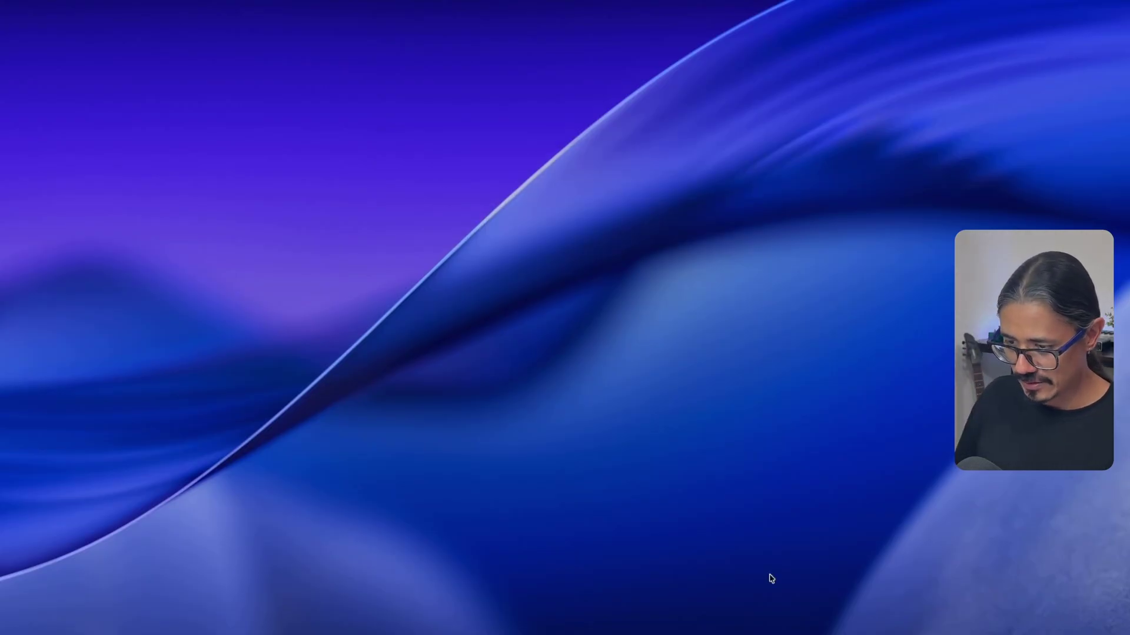
# Add the reminder 'wash the clothes tomorrow at 5am' via Spotlight's New Reminder action
pyautogui.press('super+space')
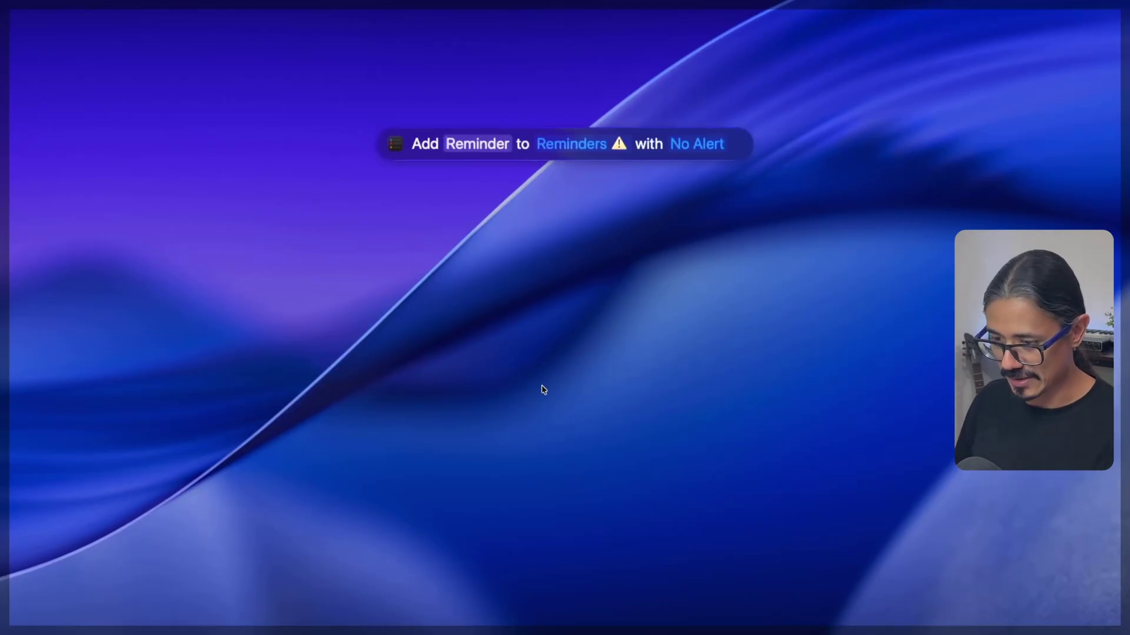
pyautogui.write('remind')
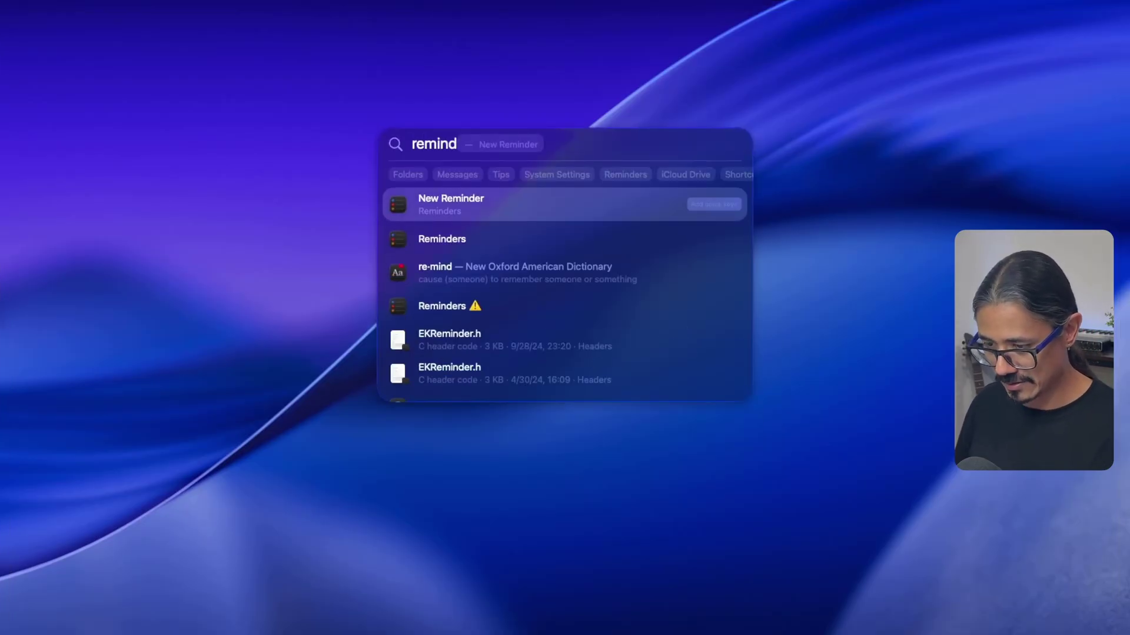
pyautogui.press('Return')
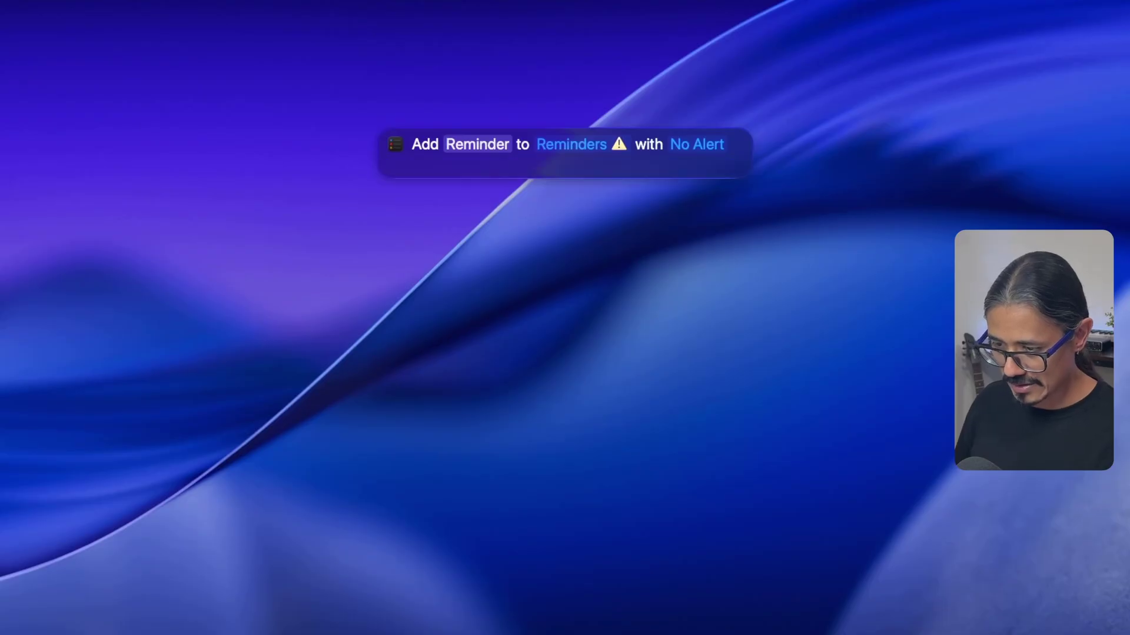
pyautogui.write('wash the clothes to')
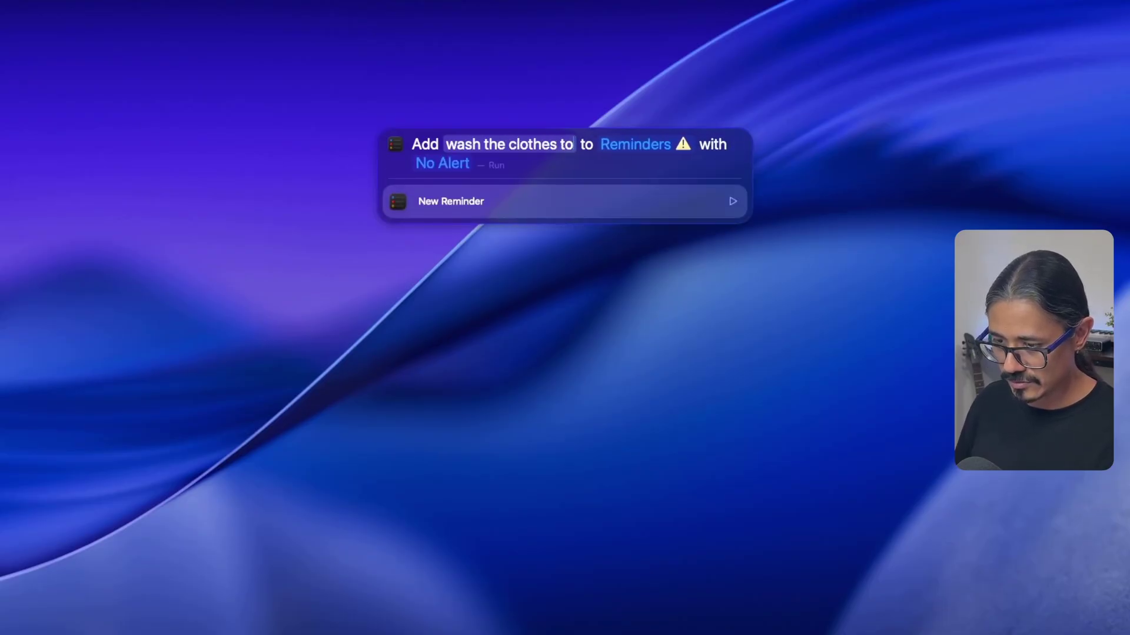
pyautogui.write('morrow at 5a')
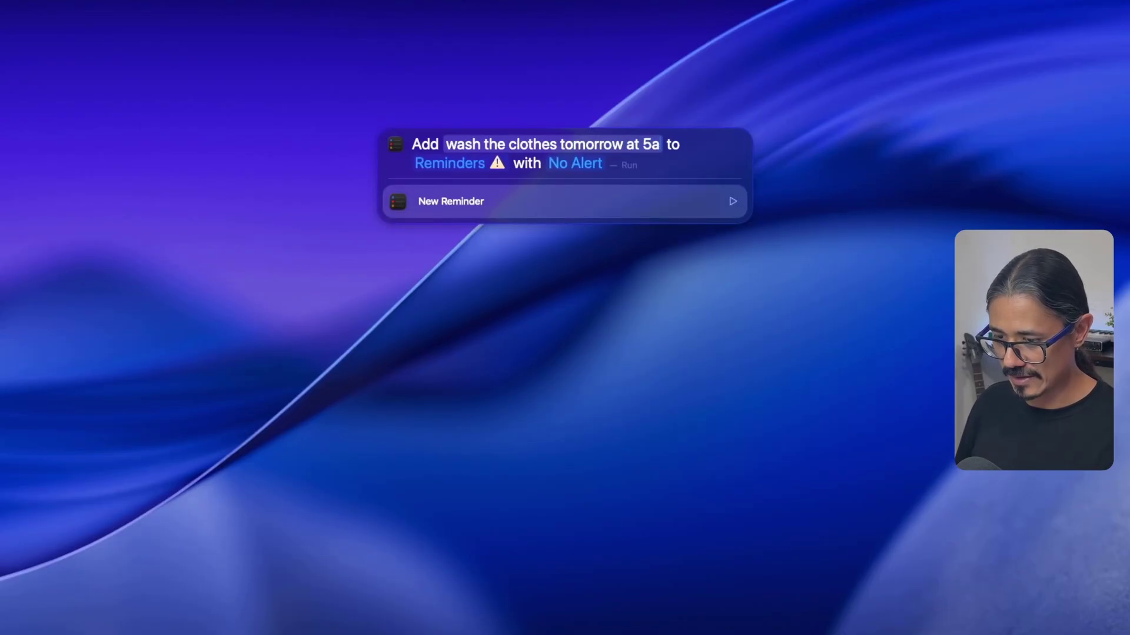
pyautogui.write('m')
pyautogui.press('Return')
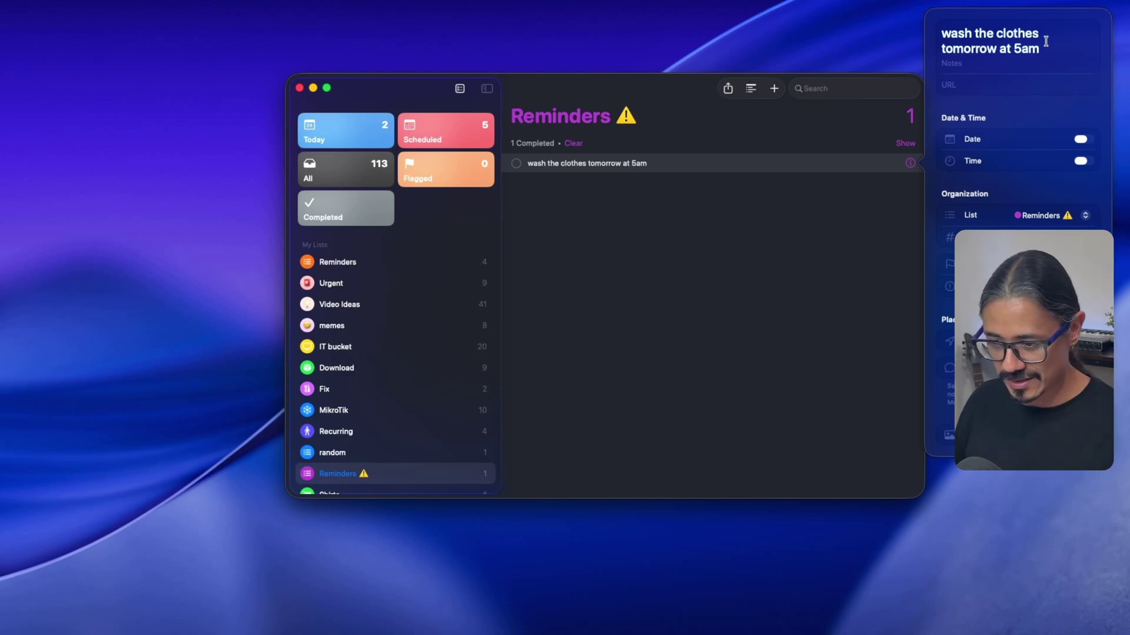
# Close Reminders, reopen it from Spotlight to check the new reminder, then close it again
pyautogui.click(299, 88)
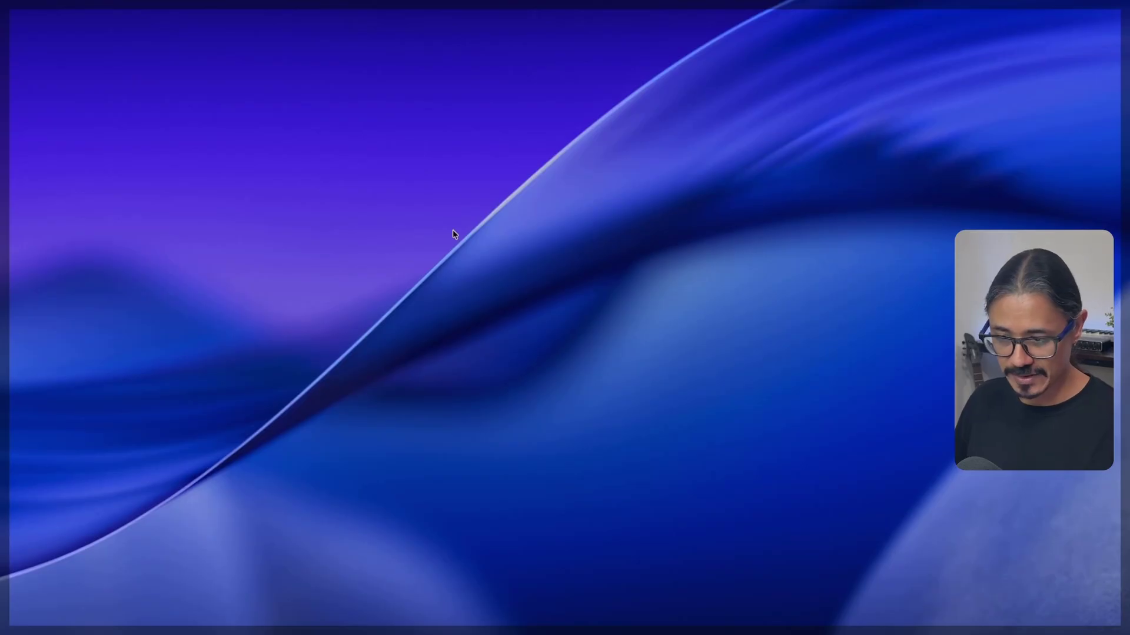
pyautogui.press('super+space')
pyautogui.write('reminders')
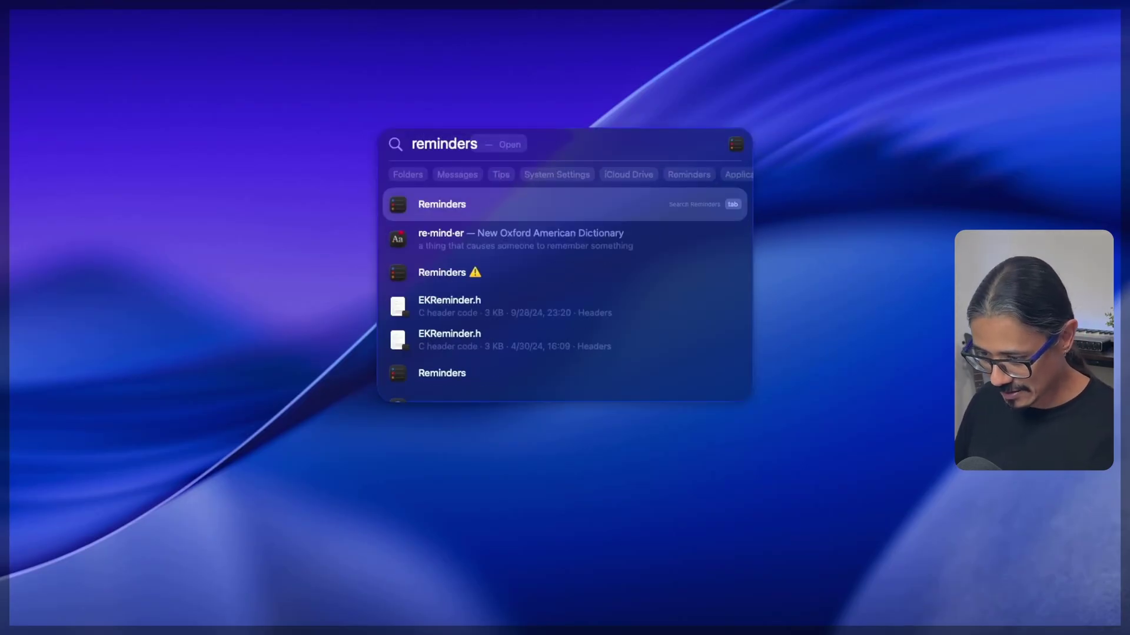
pyautogui.press('Return')
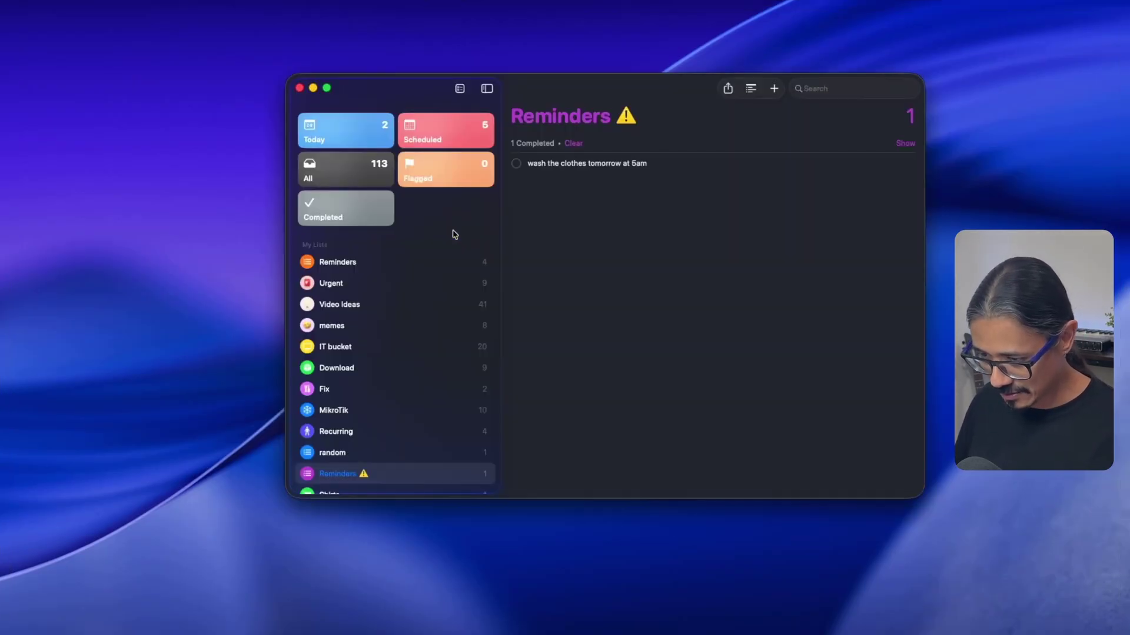
pyautogui.press('super+w')
pyautogui.press('super+space')
# Create the reminder 'wash the clothees' with an At Time alert at 5am
pyautogui.write('remind')
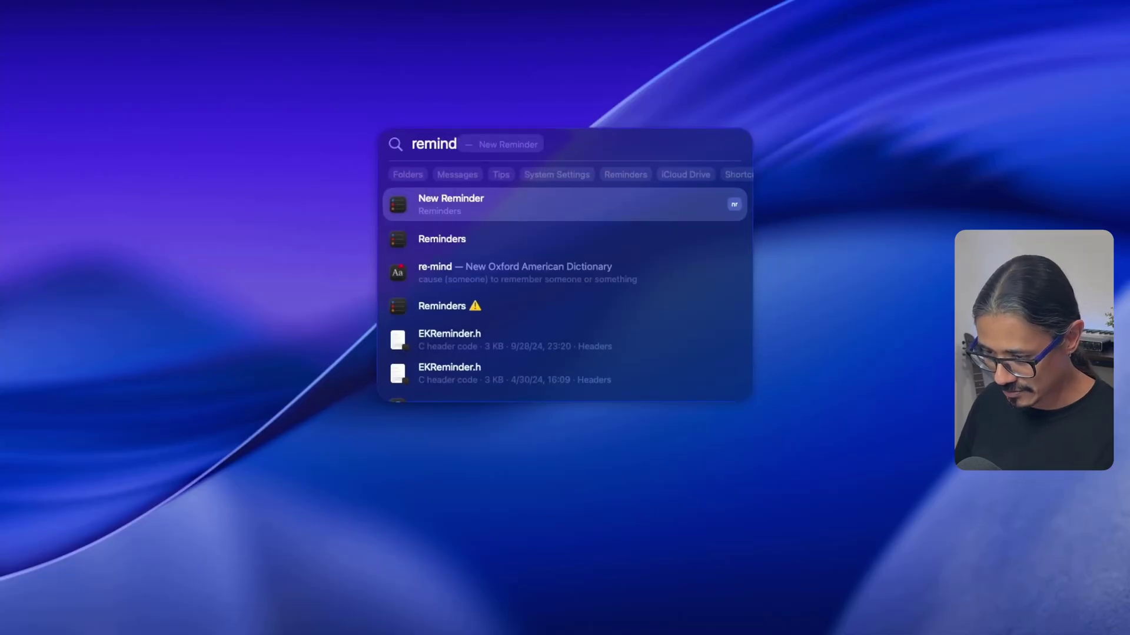
pyautogui.press('Return')
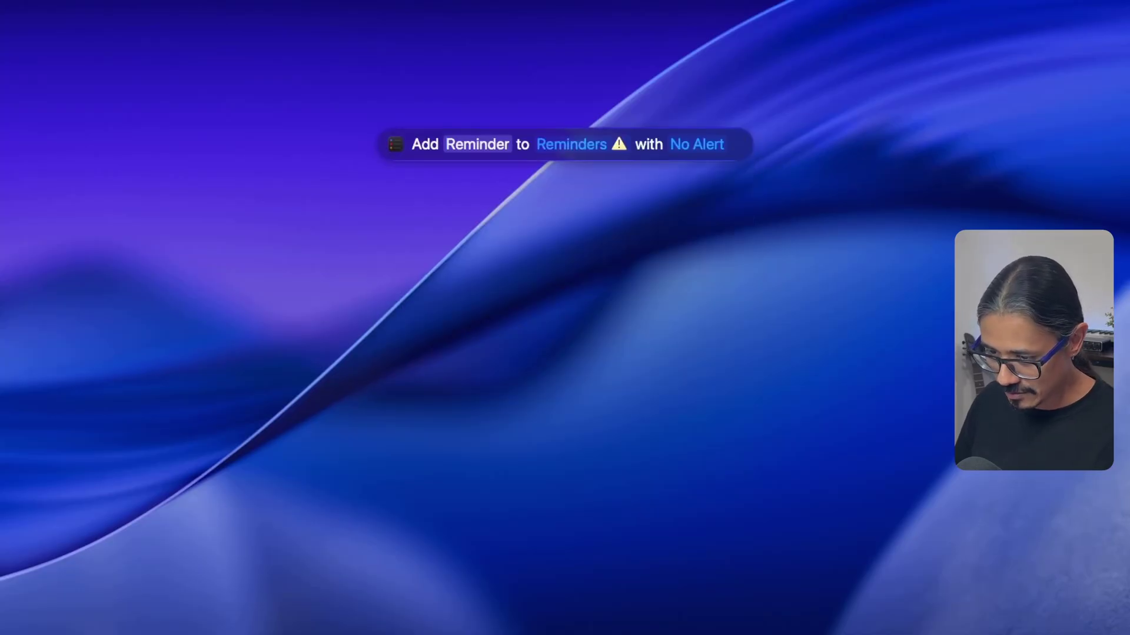
pyautogui.write('wash the clothees')
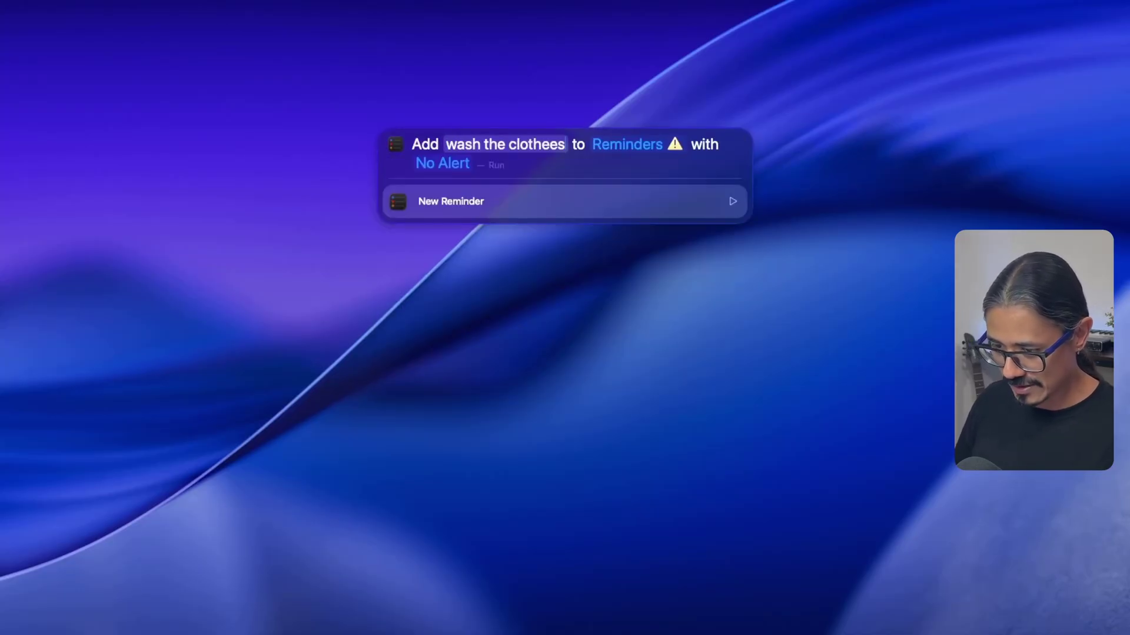
pyautogui.press('Tab')
pyautogui.press('Tab')
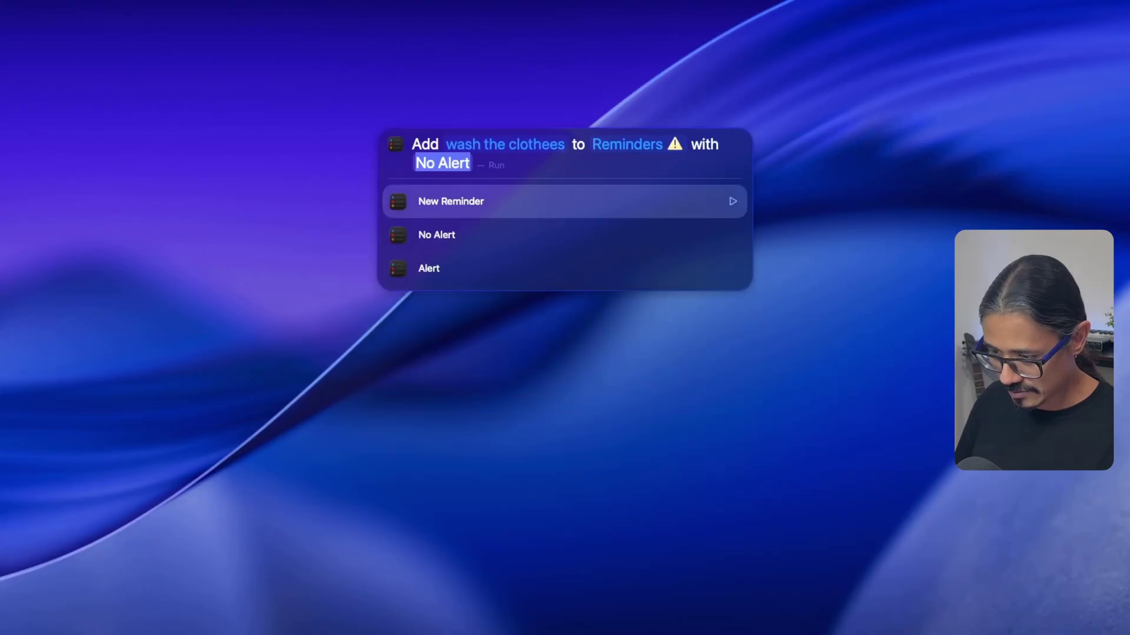
pyautogui.press('Down')
pyautogui.press('Down')
pyautogui.press('Return')
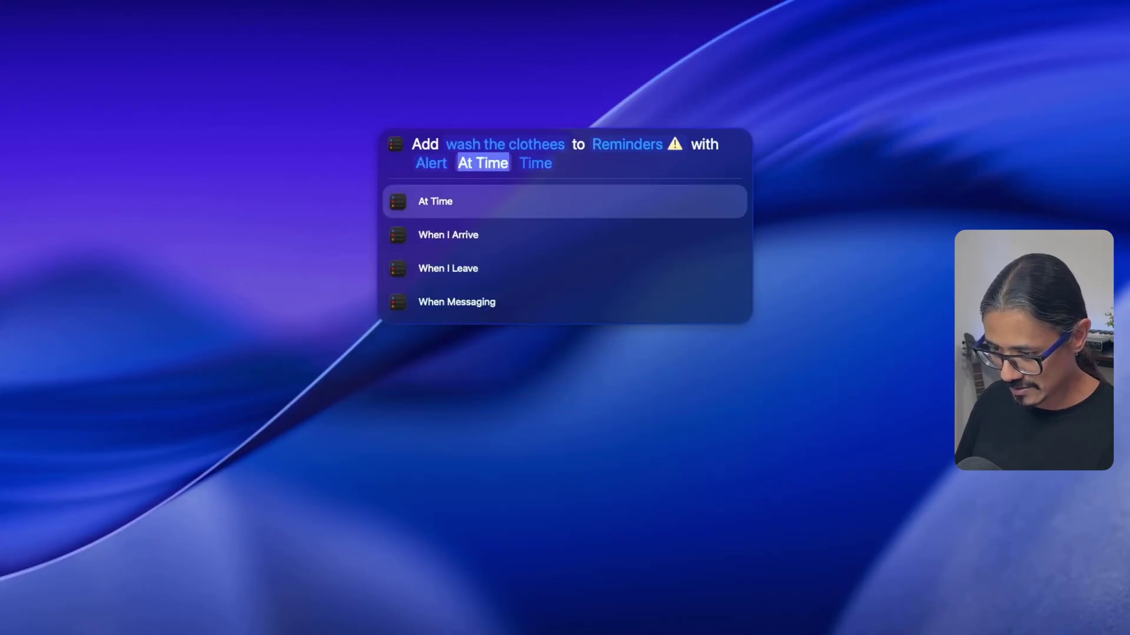
pyautogui.press('Return')
pyautogui.write('5am')
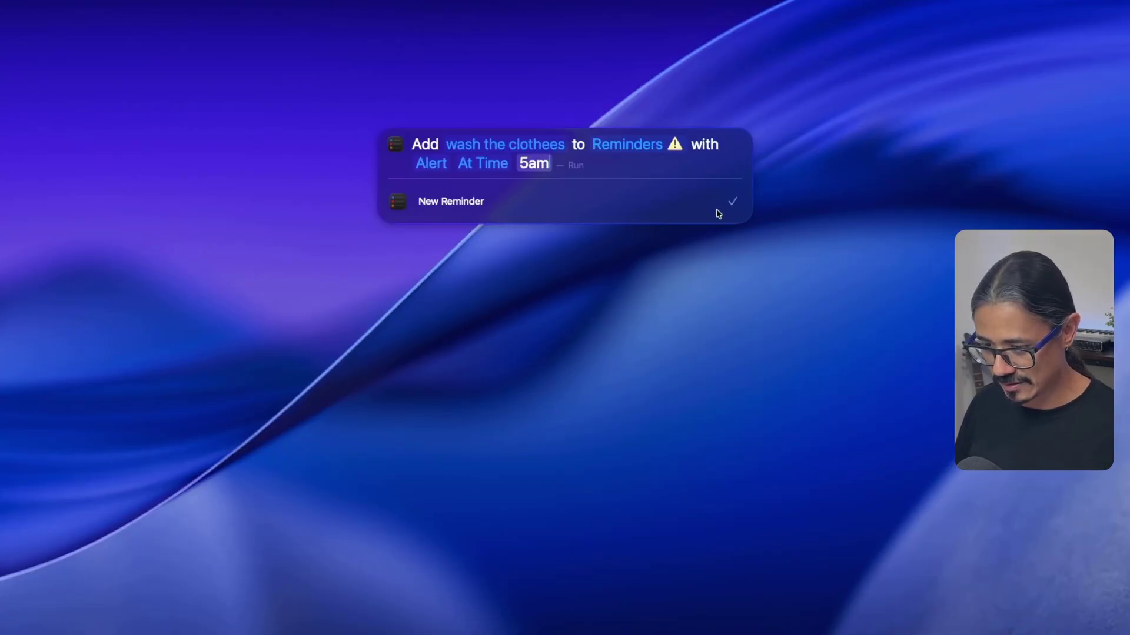
pyautogui.press('Escape')
pyautogui.press('Escape')
# Launch Reminders via Spotlight and mark all four wash-the-clothes reminders as completed
pyautogui.press('cmd+space')
pyautogui.write('reminders')
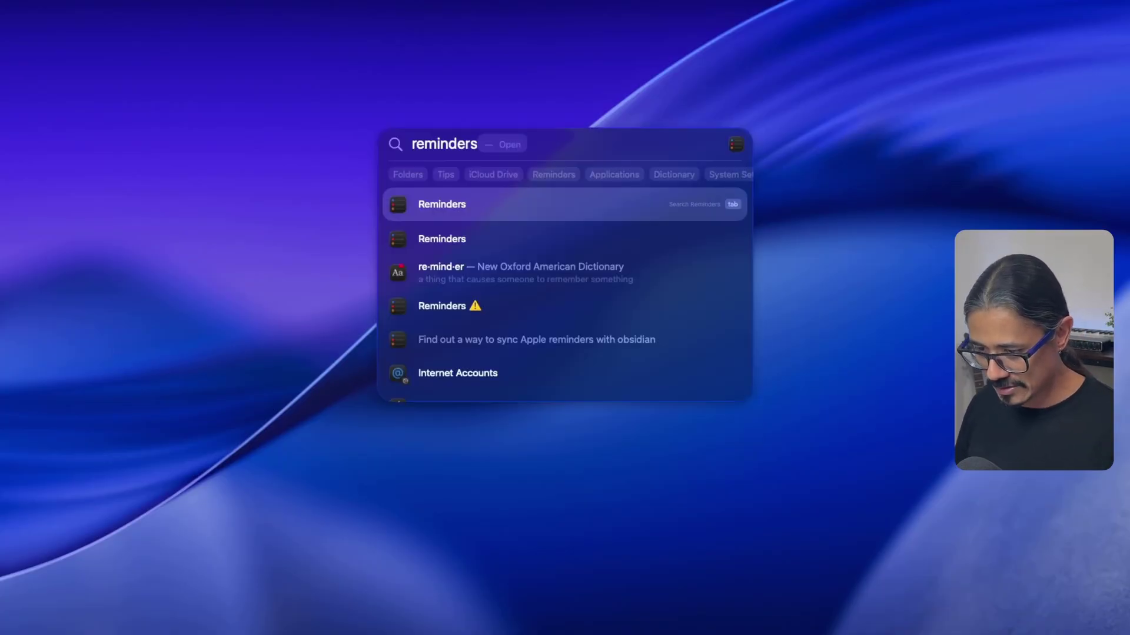
pyautogui.press('Return')
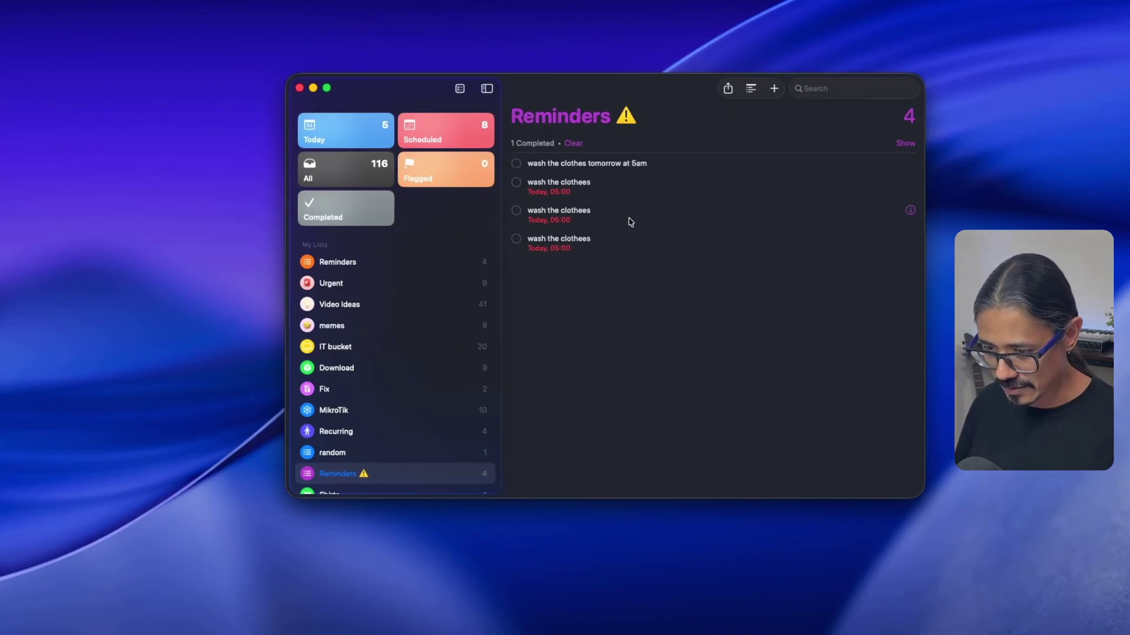
pyautogui.click(518, 169)
pyautogui.press('super+a')
pyautogui.press('super+shift+c')
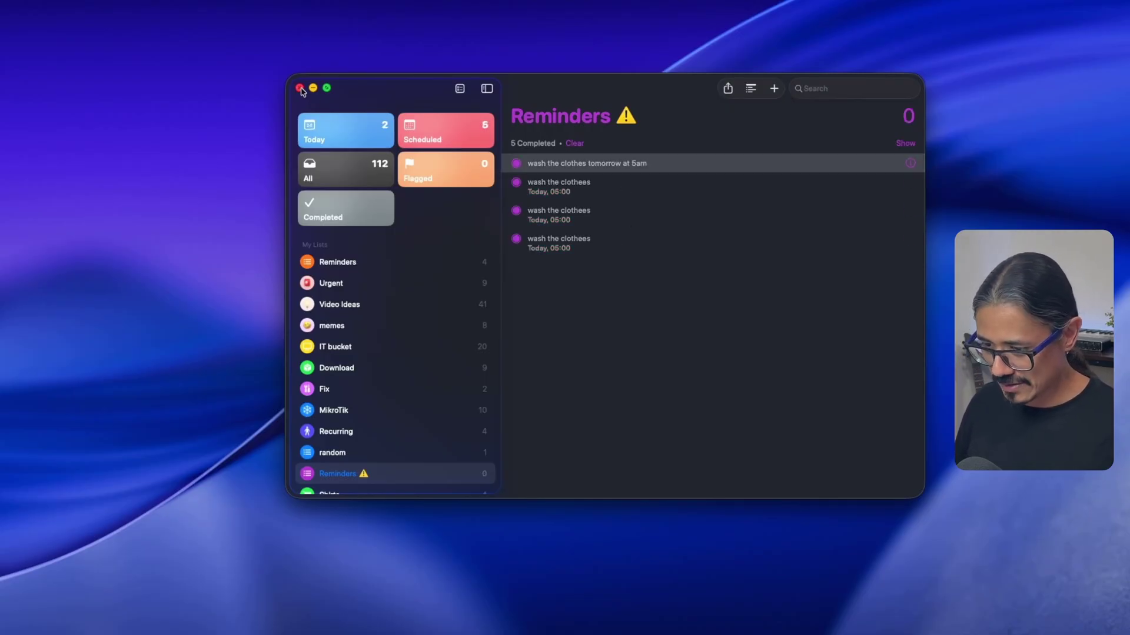
# Close the Reminders window, then clear and dismiss the empty Spotlight search
pyautogui.click(299, 88)
pyautogui.press('super+space')
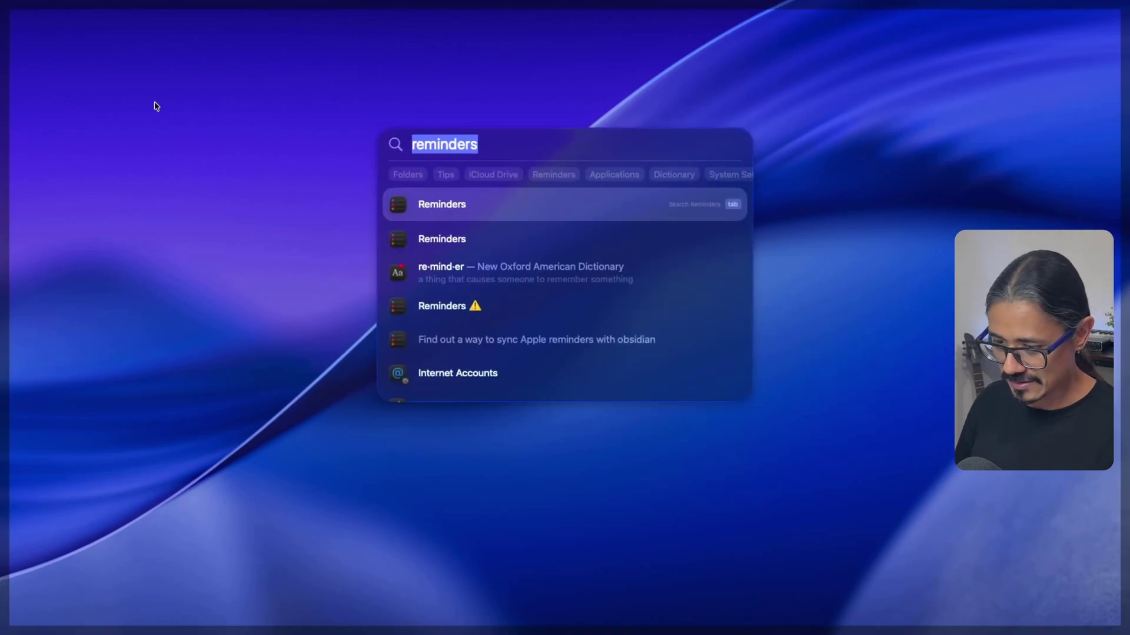
pyautogui.press('BackSpace')
pyautogui.press('Escape')
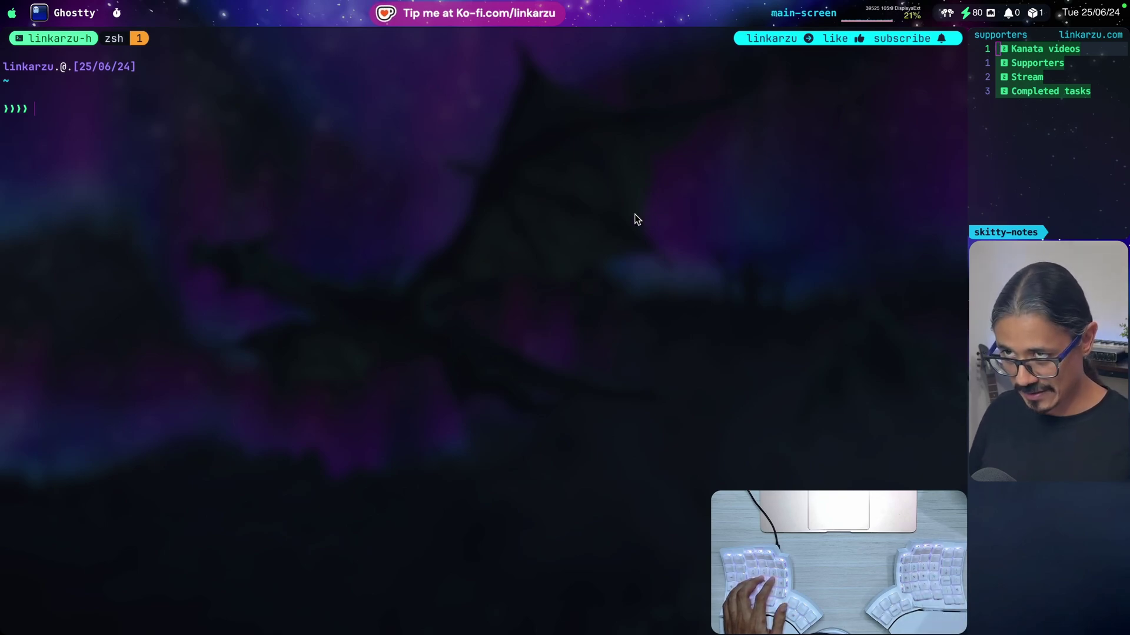
# Bring Vivaldi in front of Ghostty, showing Apple's macOS Tahoe 26 Preview page
pyautogui.moveTo(674, 5)
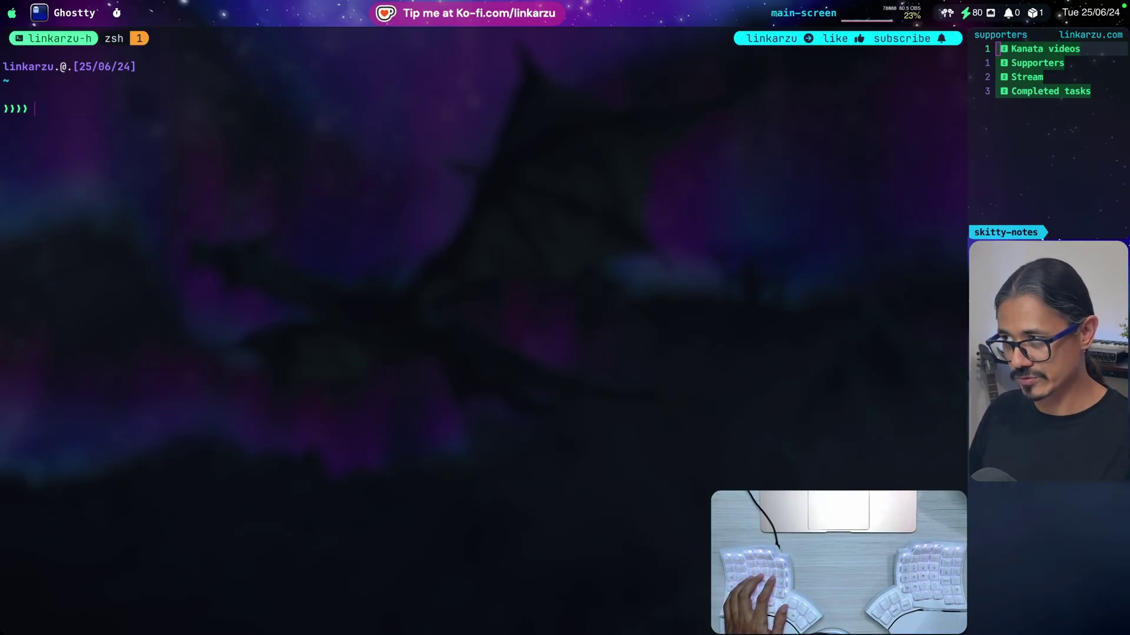
pyautogui.press('super+Tab')
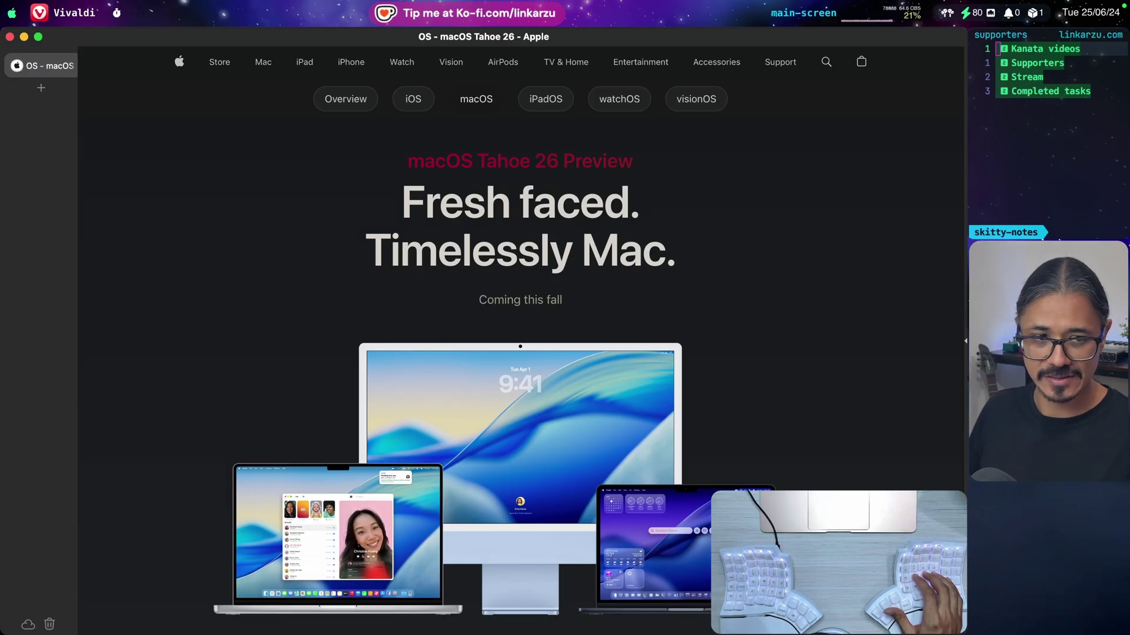
# Switch from Vivaldi back to the Ghostty terminal
pyautogui.press('super+Tab')
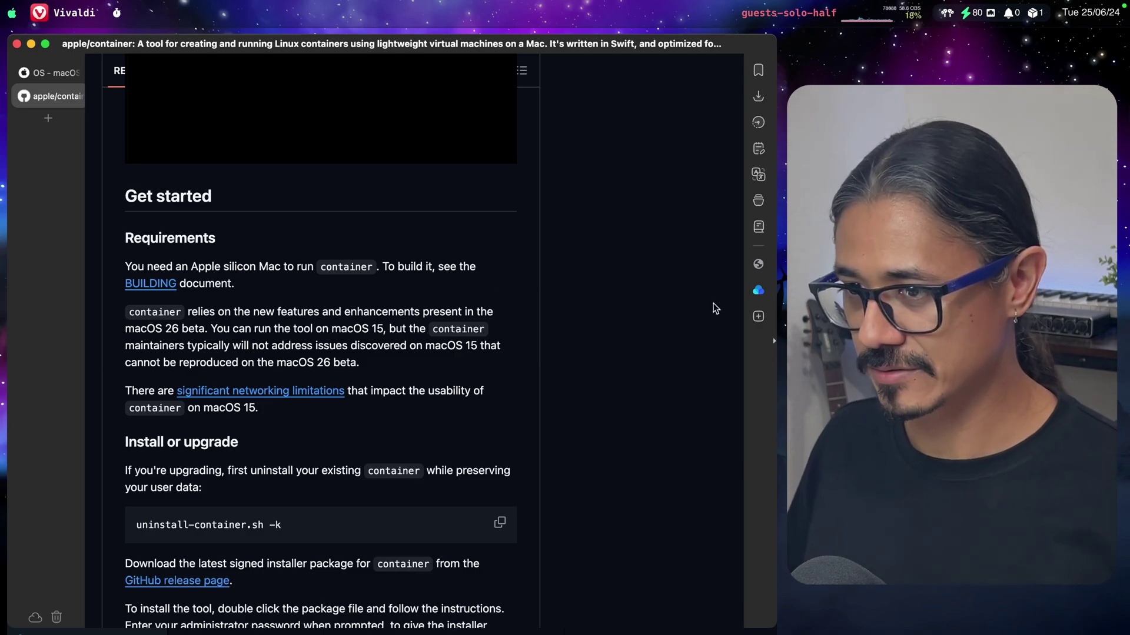
pyautogui.scroll(10, 643, 379)
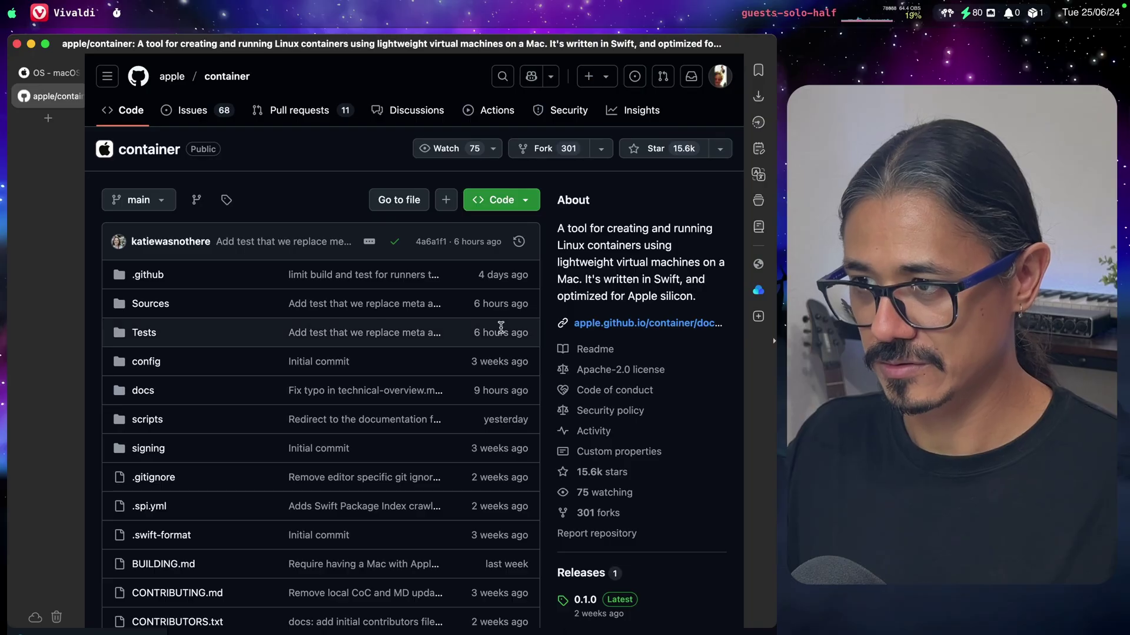
pyautogui.scroll(-15, 501, 327)
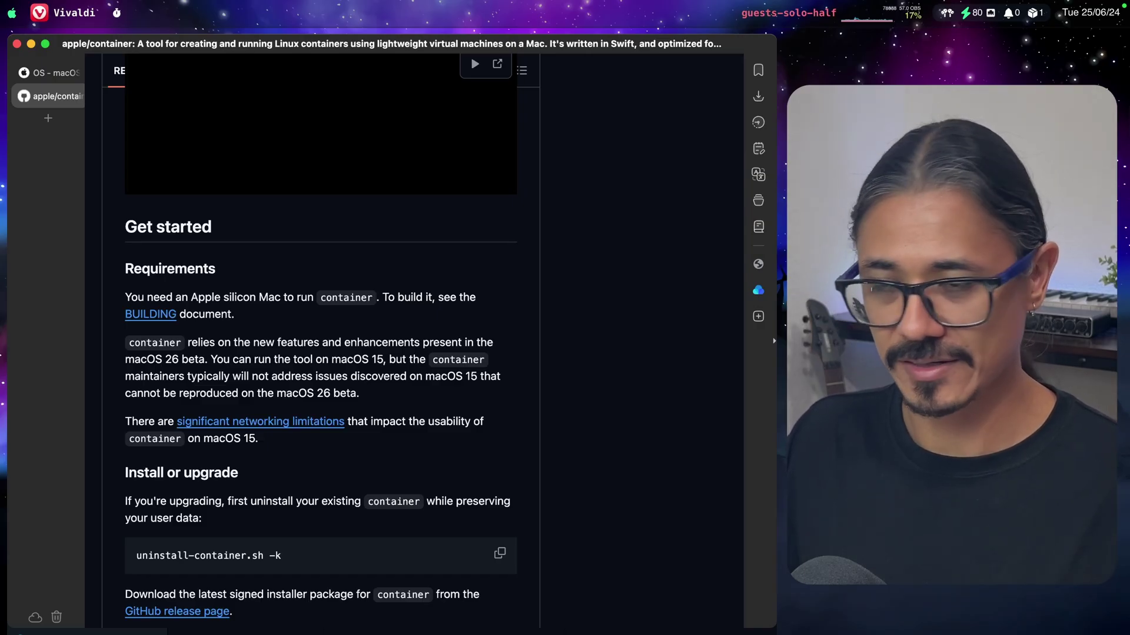
pyautogui.scroll(15, 407, 296)
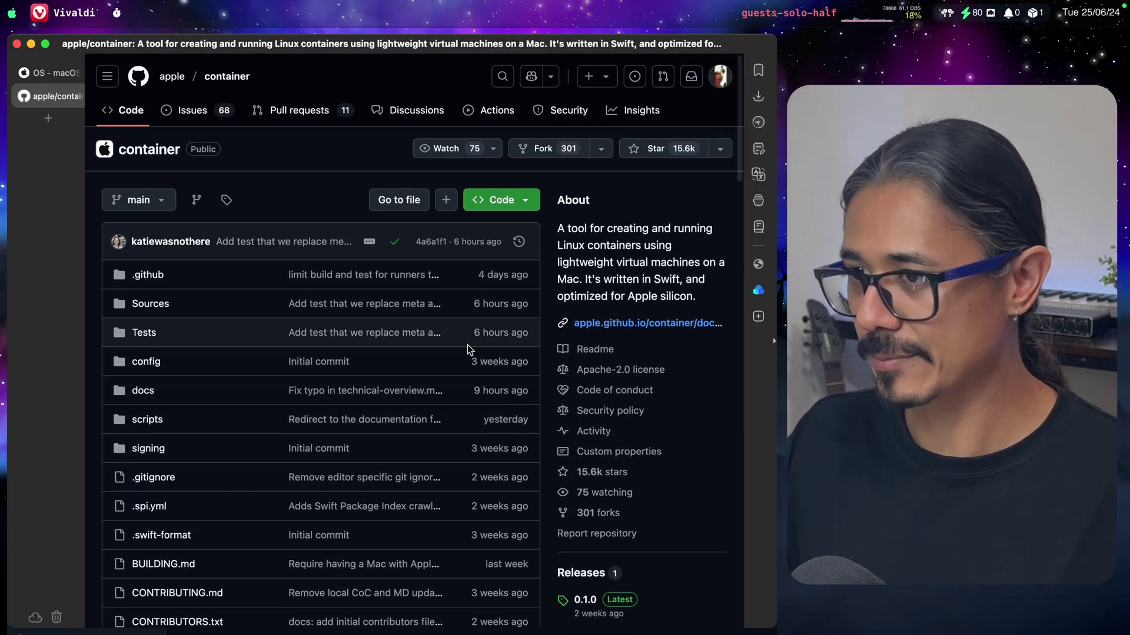
pyautogui.scroll(-8, 468, 353)
pyautogui.scroll(-1, 465, 377)
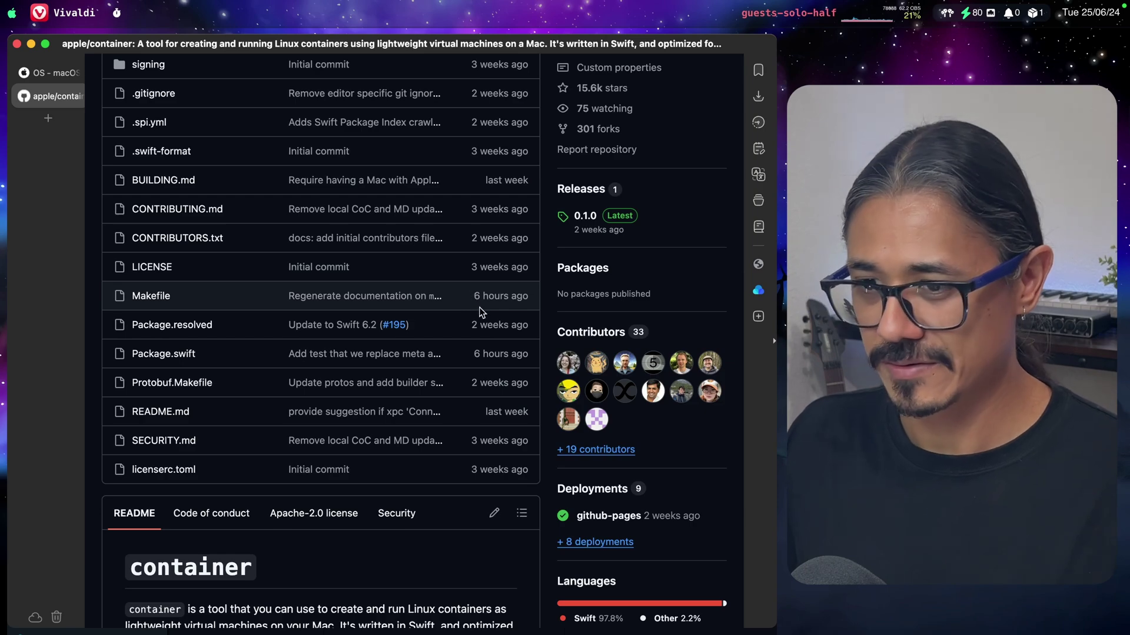
pyautogui.scroll(-5, 518, 333)
pyautogui.scroll(-2, 528, 341)
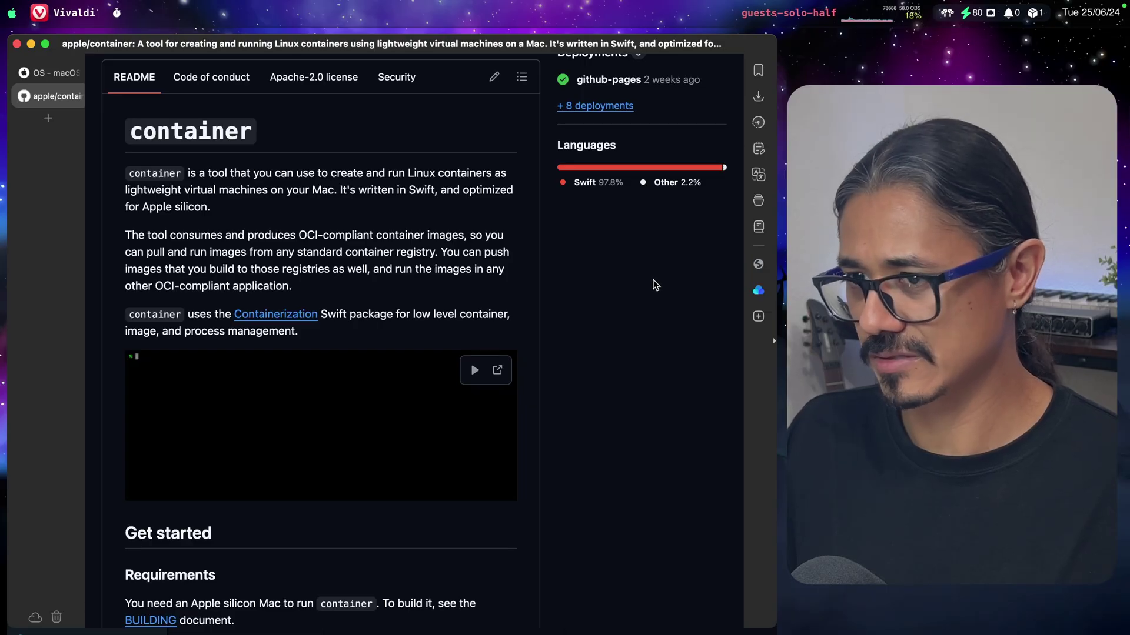
pyautogui.scroll(-10, 641, 374)
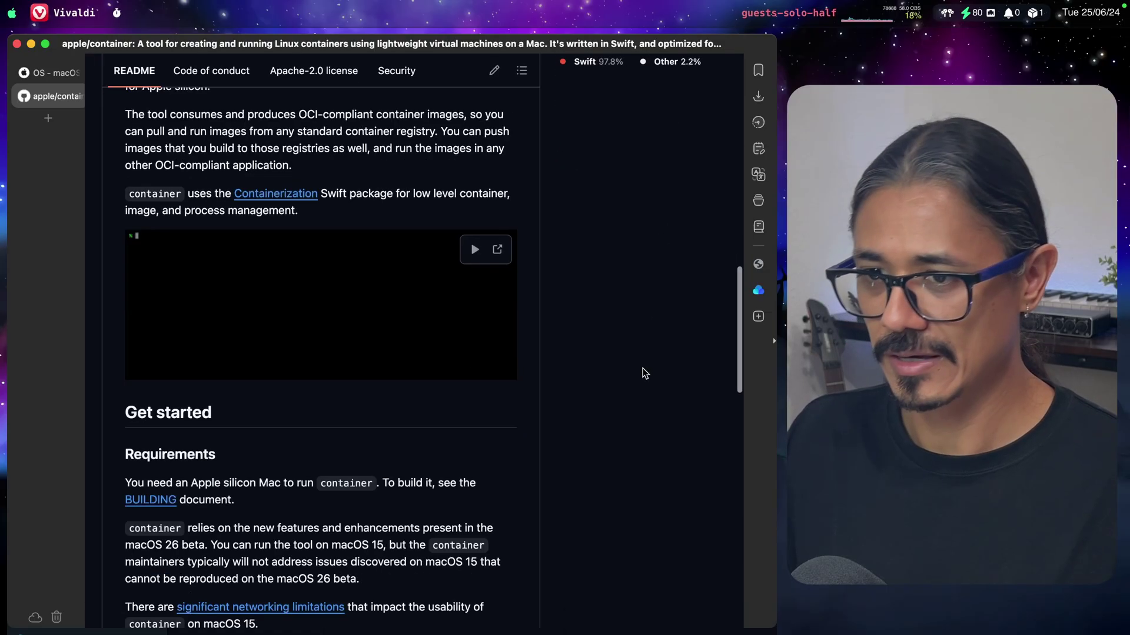